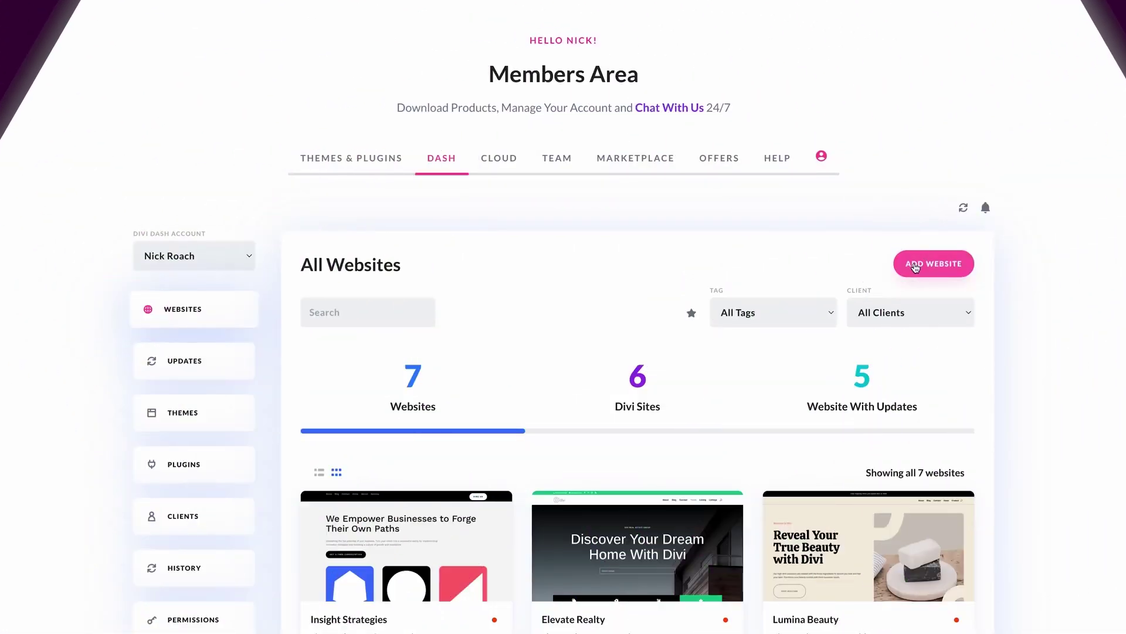
- Check the Add Website username and password fields, then list only websites with updates
left_click(446, 272)
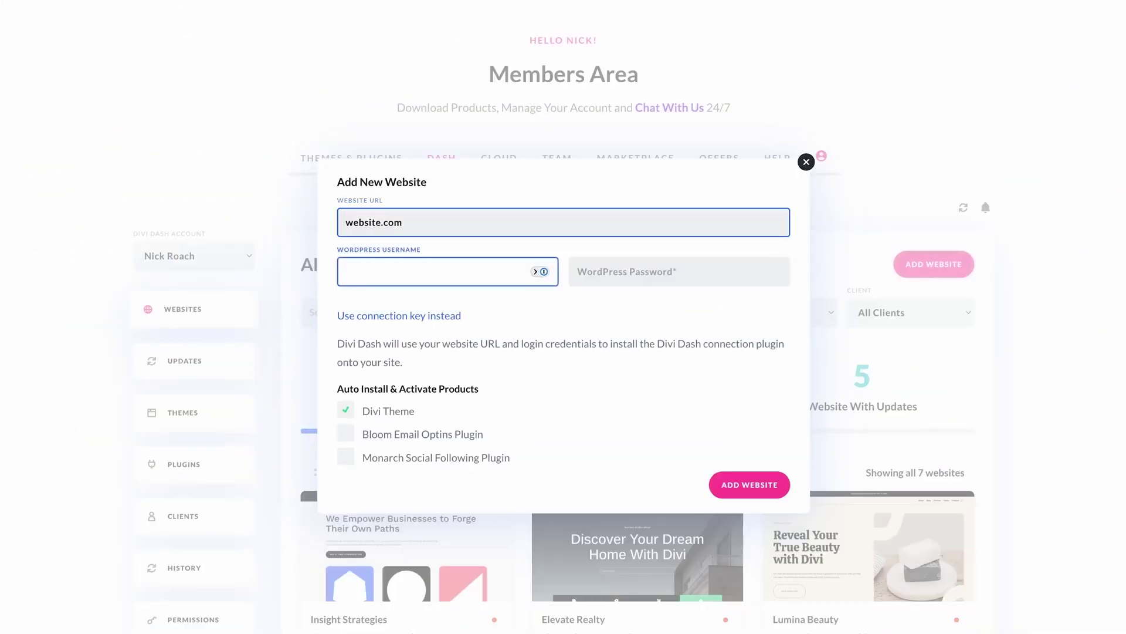
left_click(645, 272)
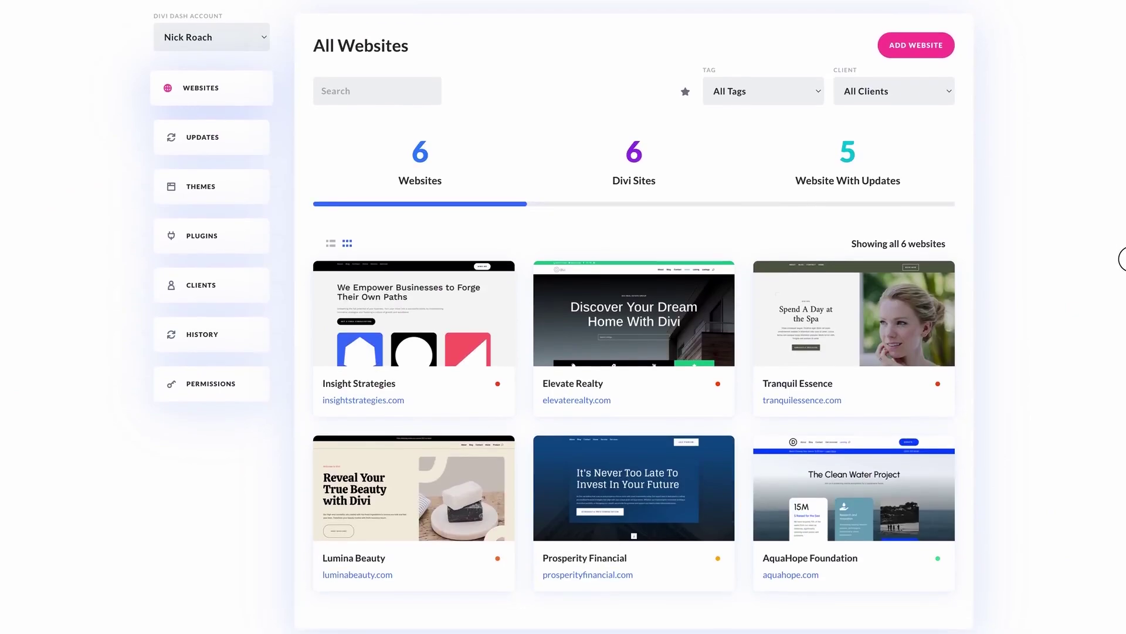
left_click(880, 176)
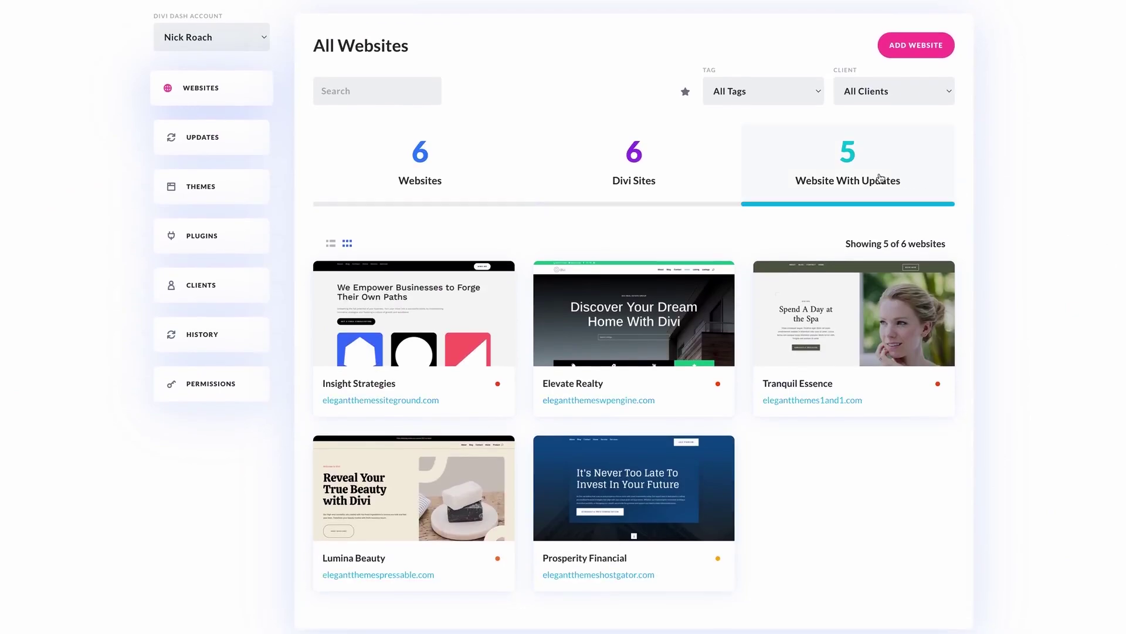
left_click(331, 243)
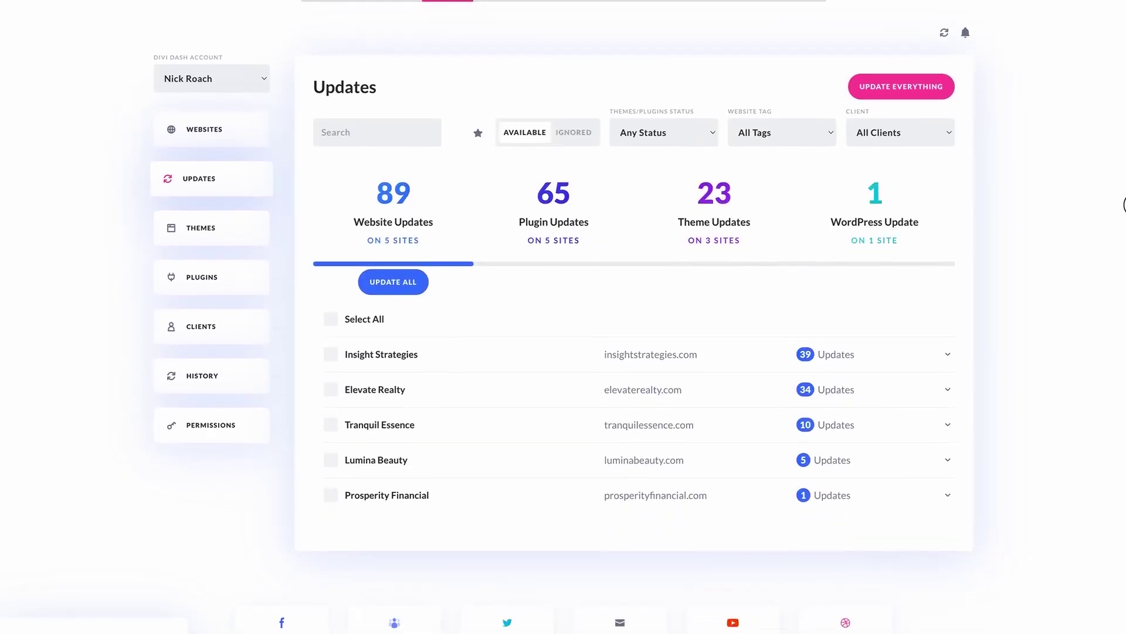
- Preview Elevate Realty's pending updates and start Update All, but cancel without applying anything
left_click(948, 381)
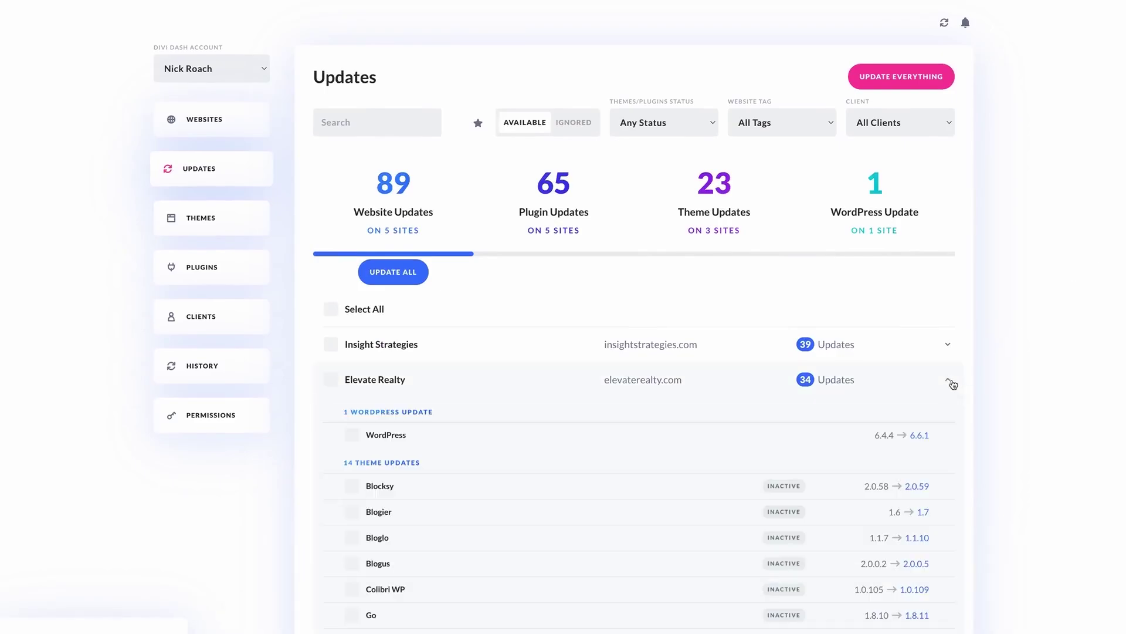
left_click(950, 382)
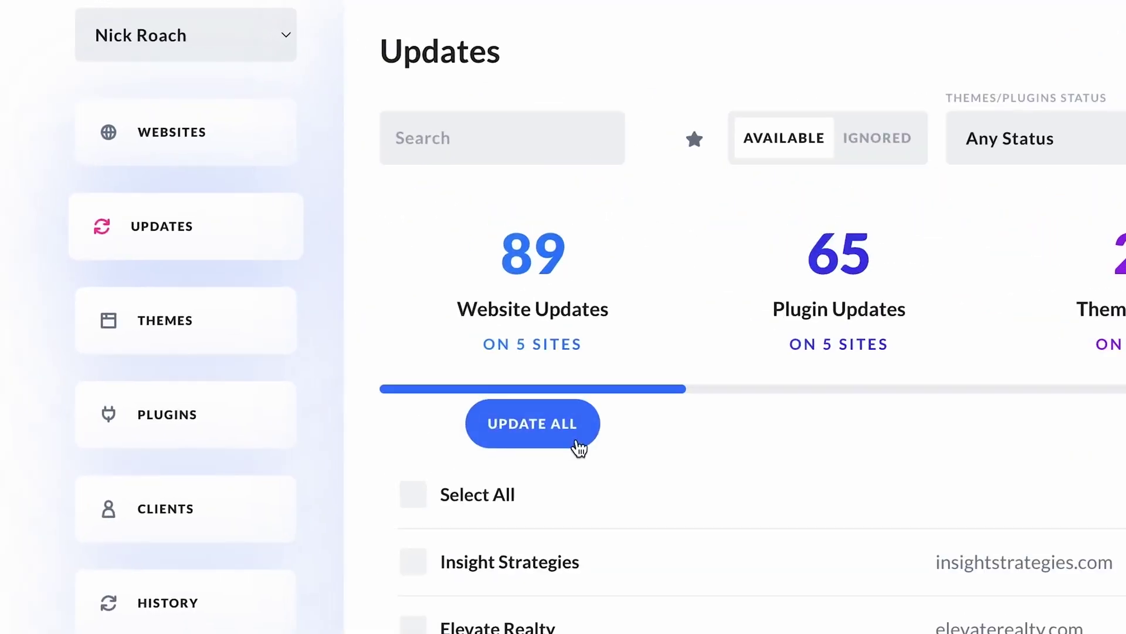
left_click(411, 278)
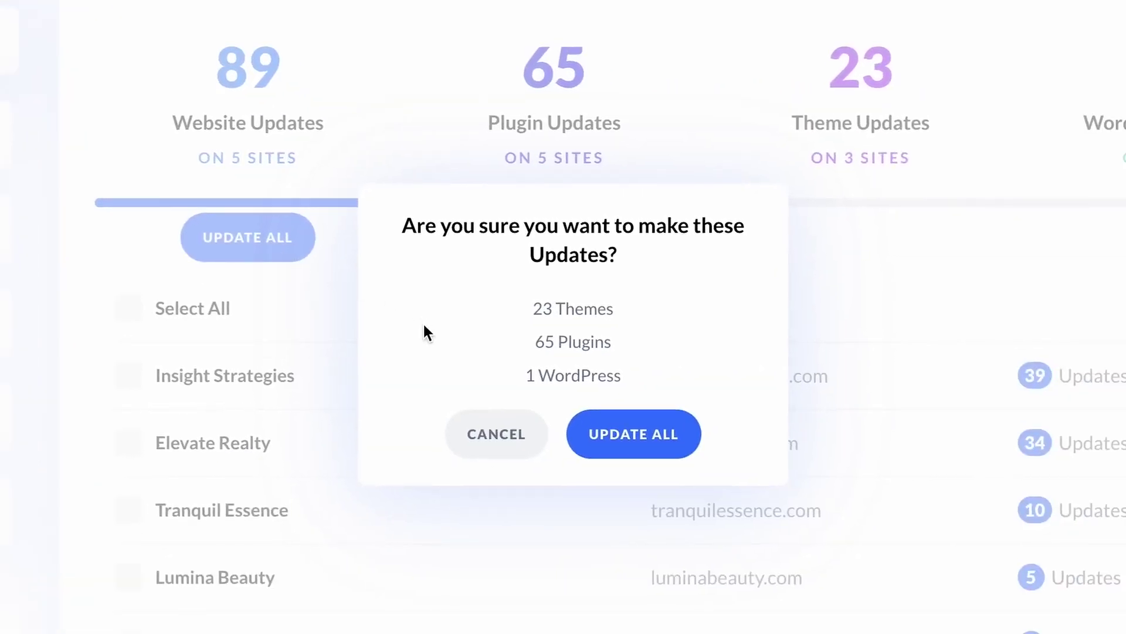
left_click(481, 437)
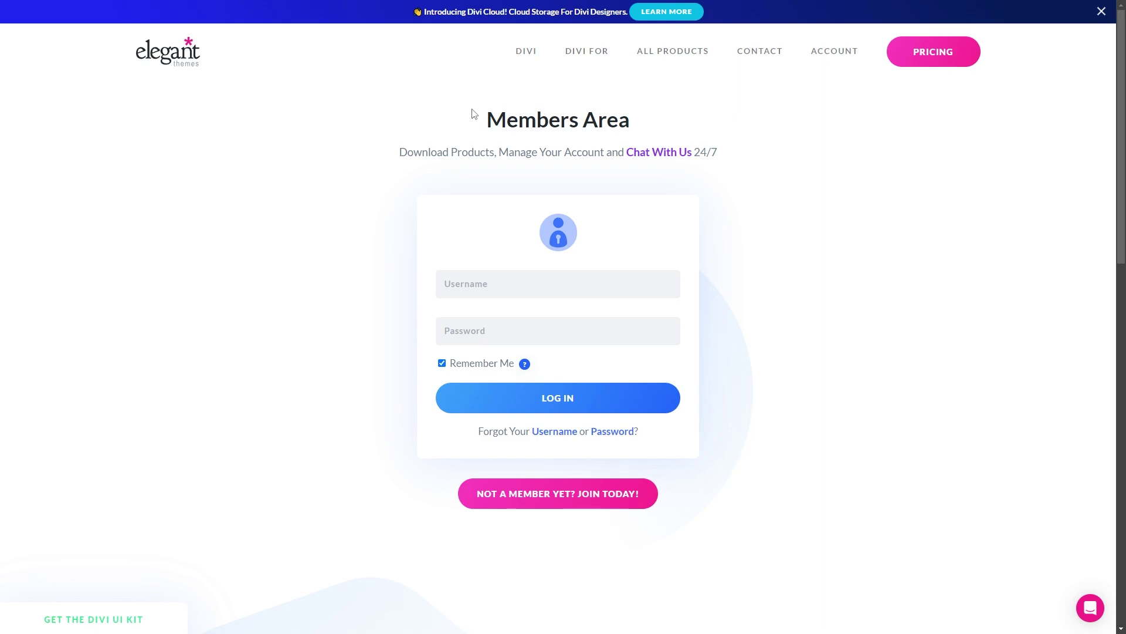
- Sign in to the Members Area and open the DASH Websites list showing one connected site
left_click_drag(487, 113, 643, 124)
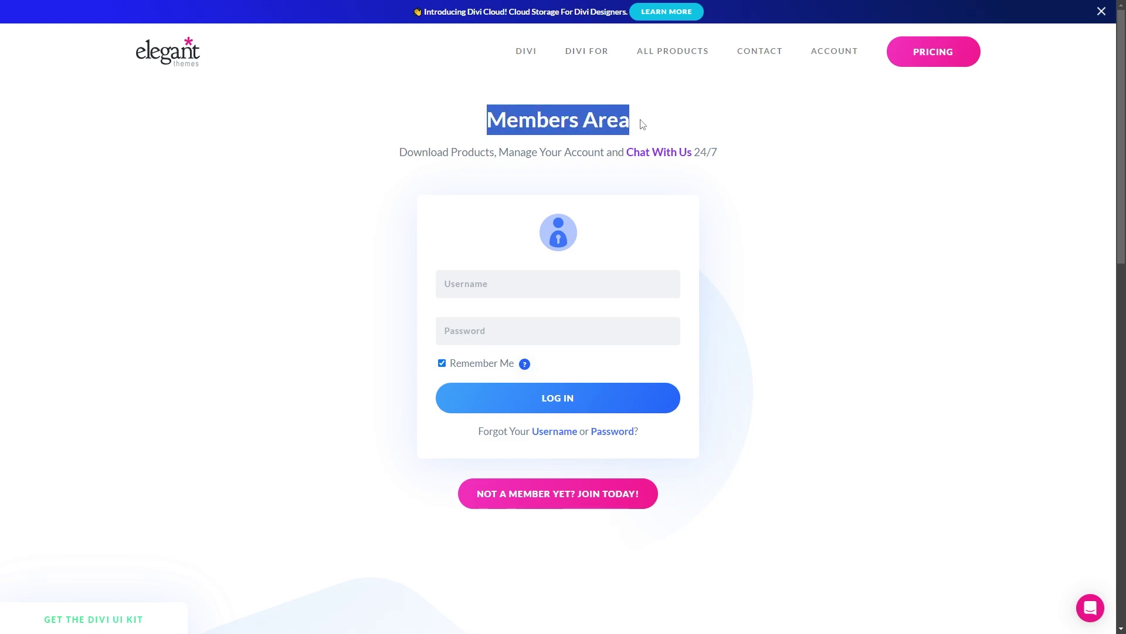
left_click(577, 148)
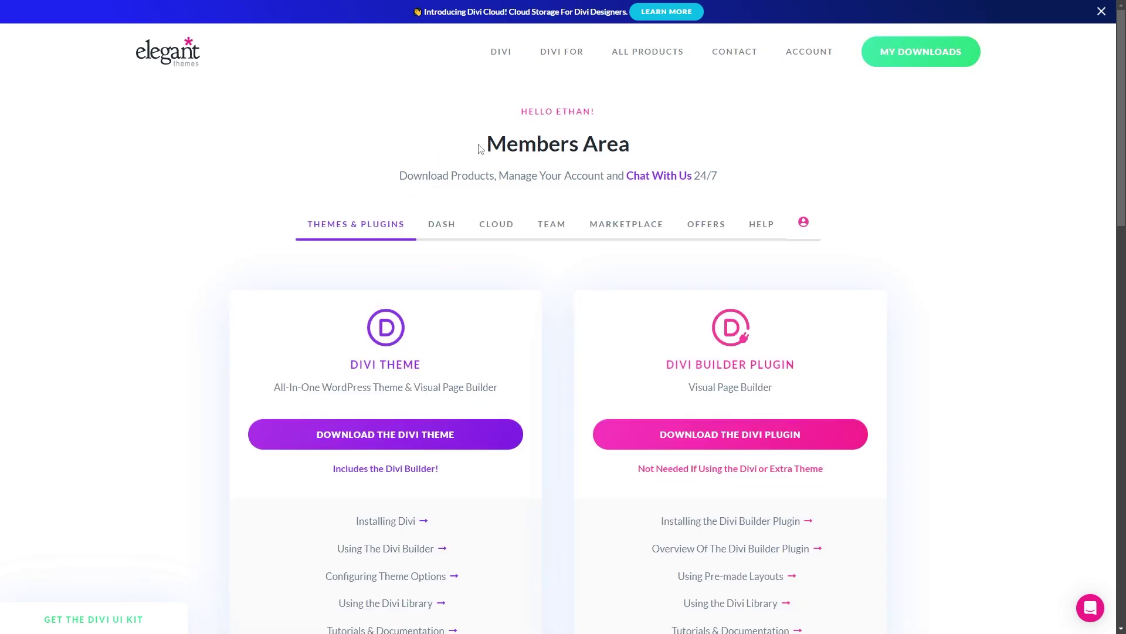
left_click_drag(480, 148, 641, 144)
left_click(479, 194)
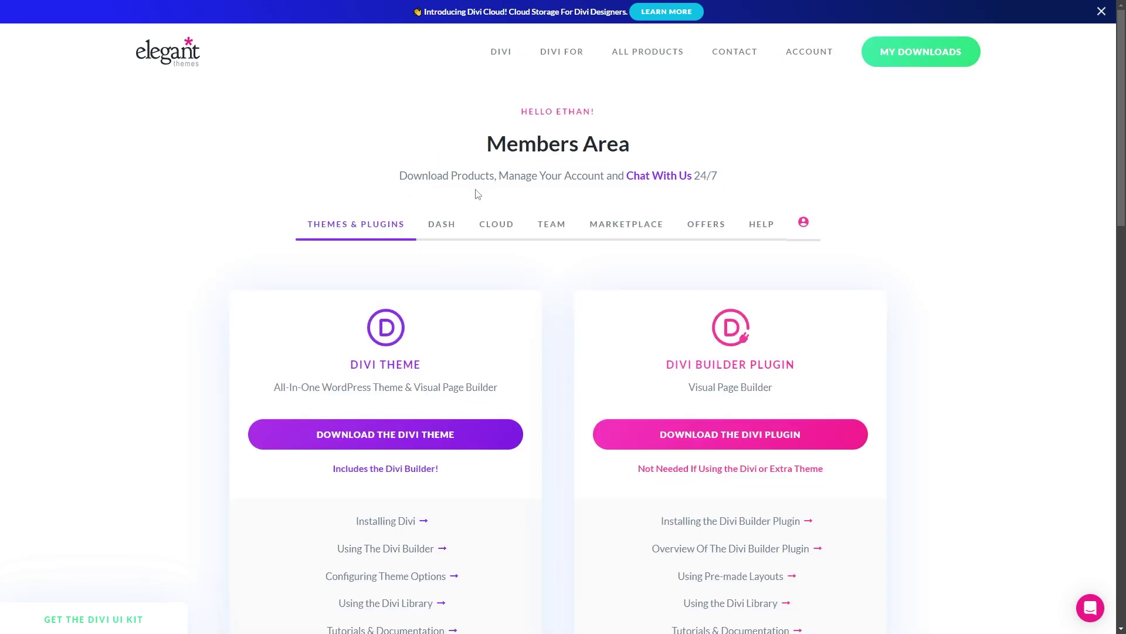
left_click(446, 229)
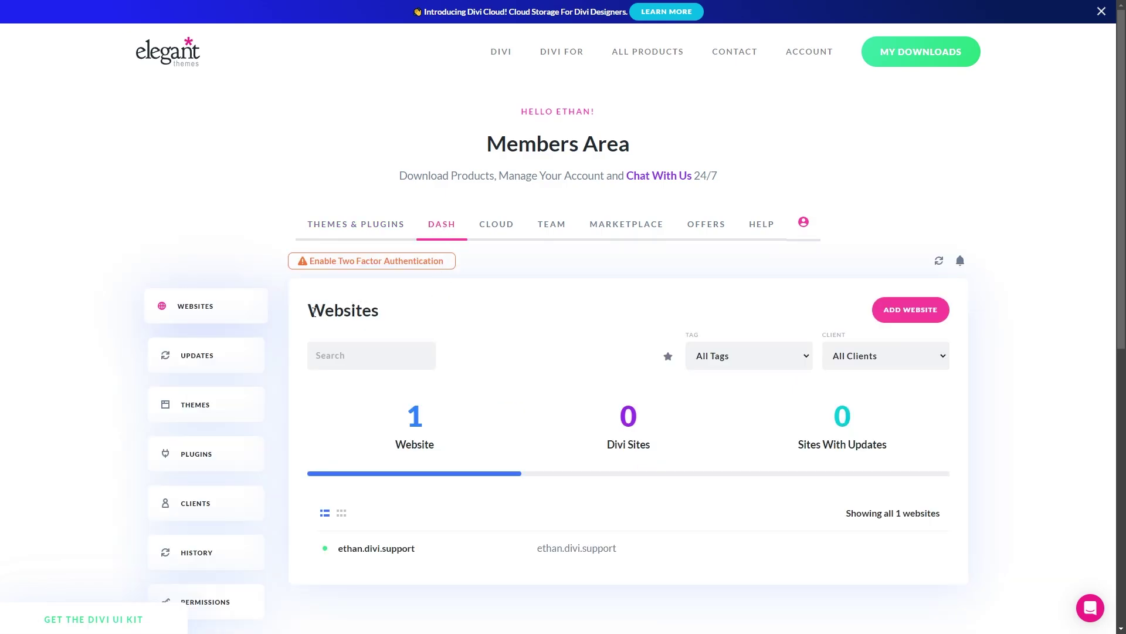
left_click_drag(314, 312, 355, 311)
left_click(355, 311)
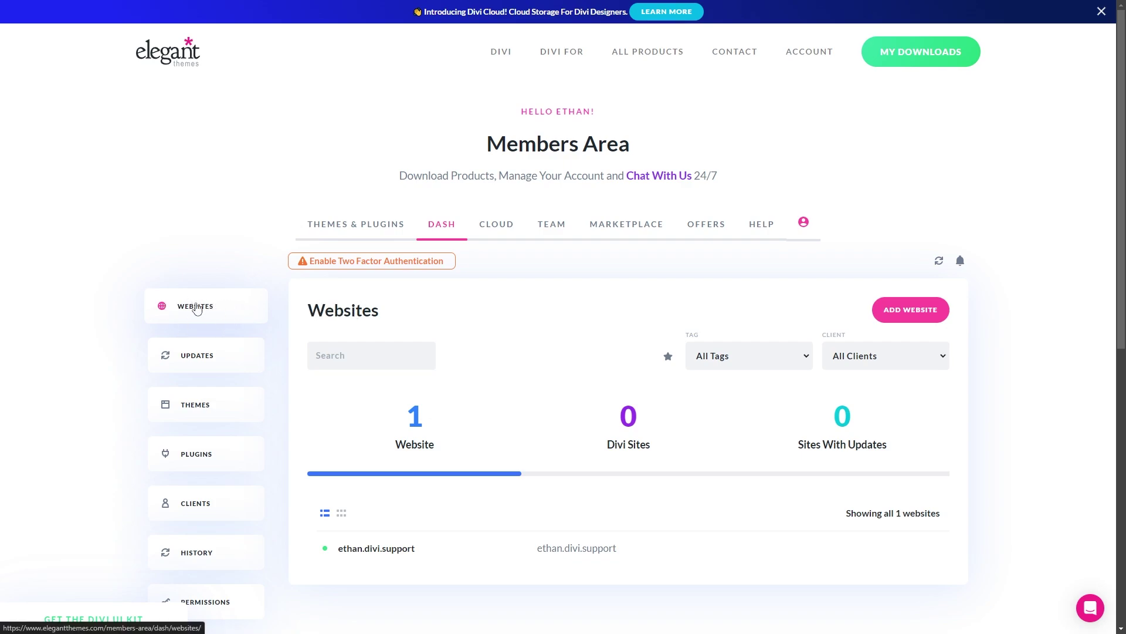
scroll(228, 313, "down", 2)
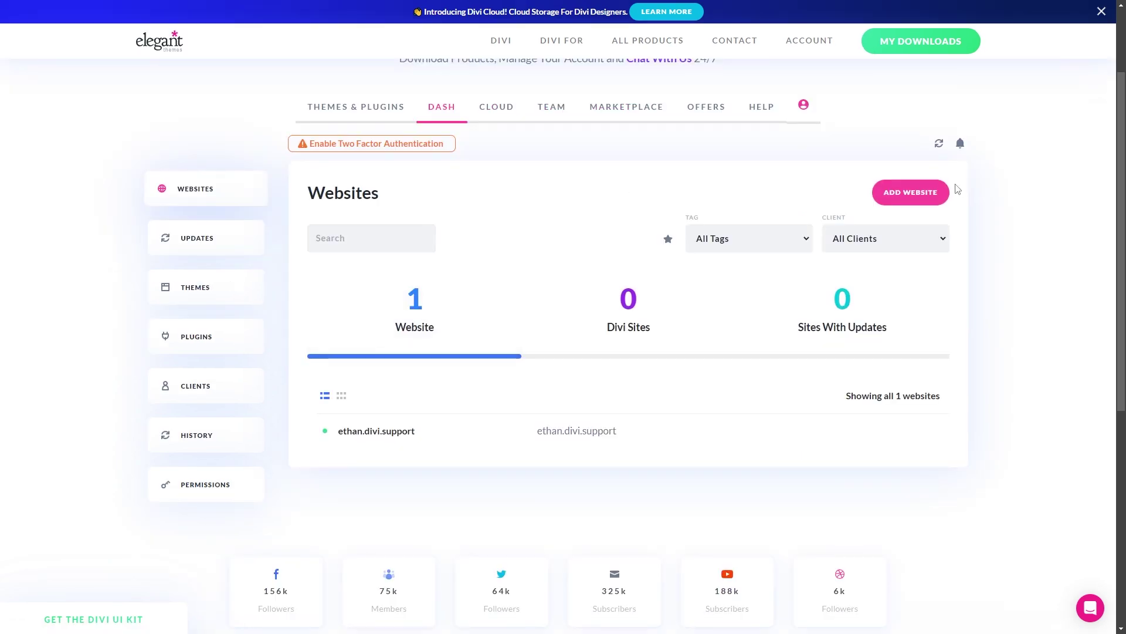
left_click(903, 198)
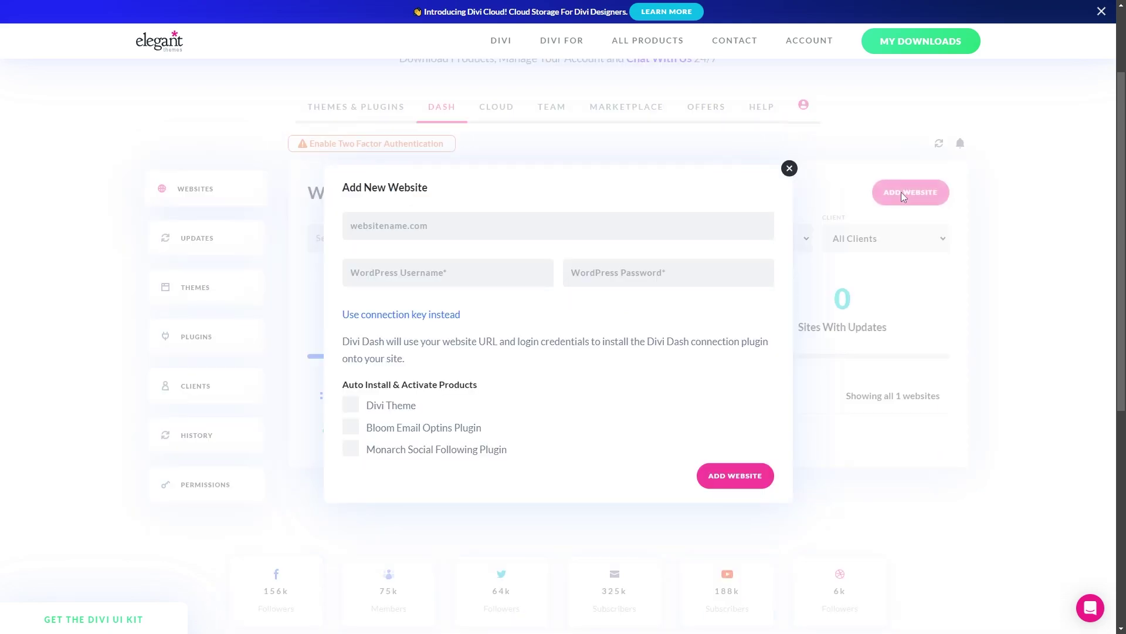
left_click(379, 225)
left_click(374, 276)
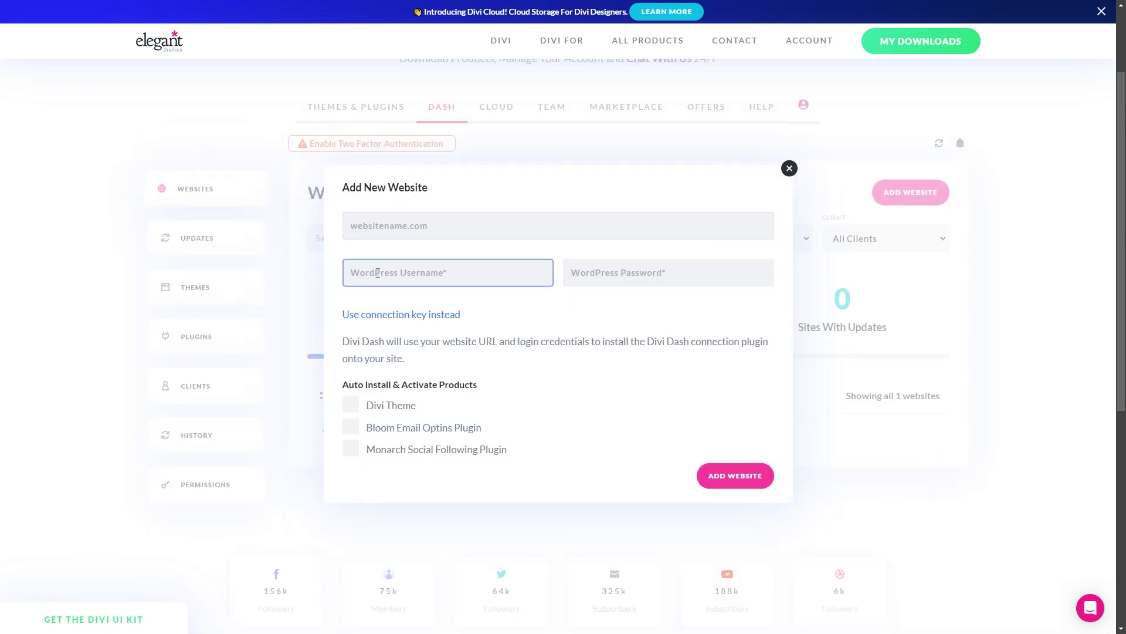
left_click(661, 273)
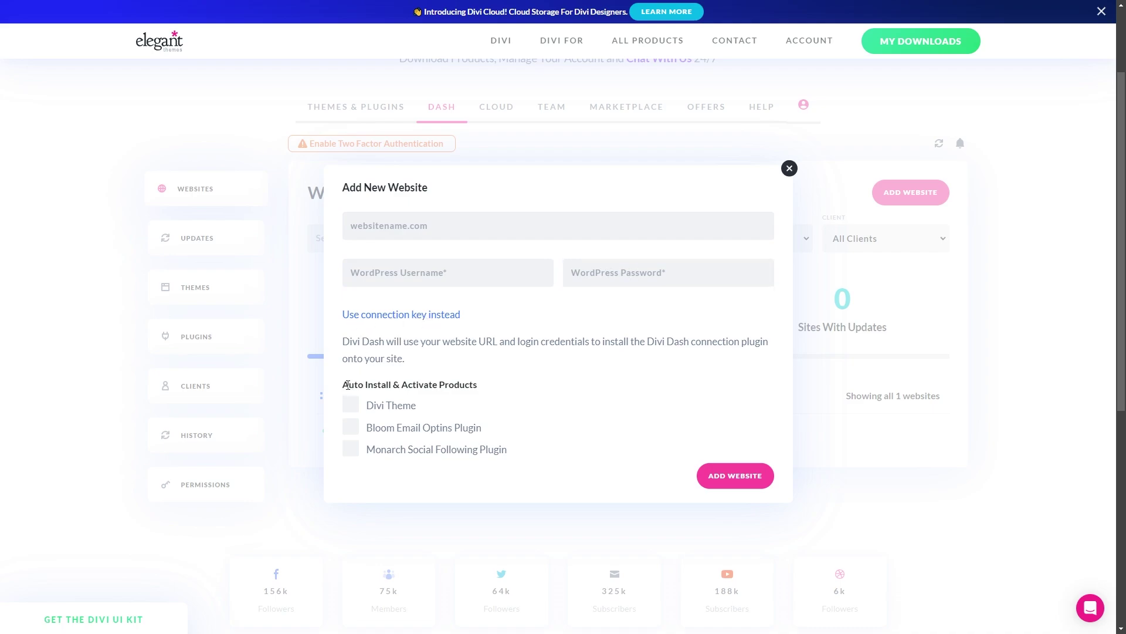
left_click_drag(345, 386, 509, 387)
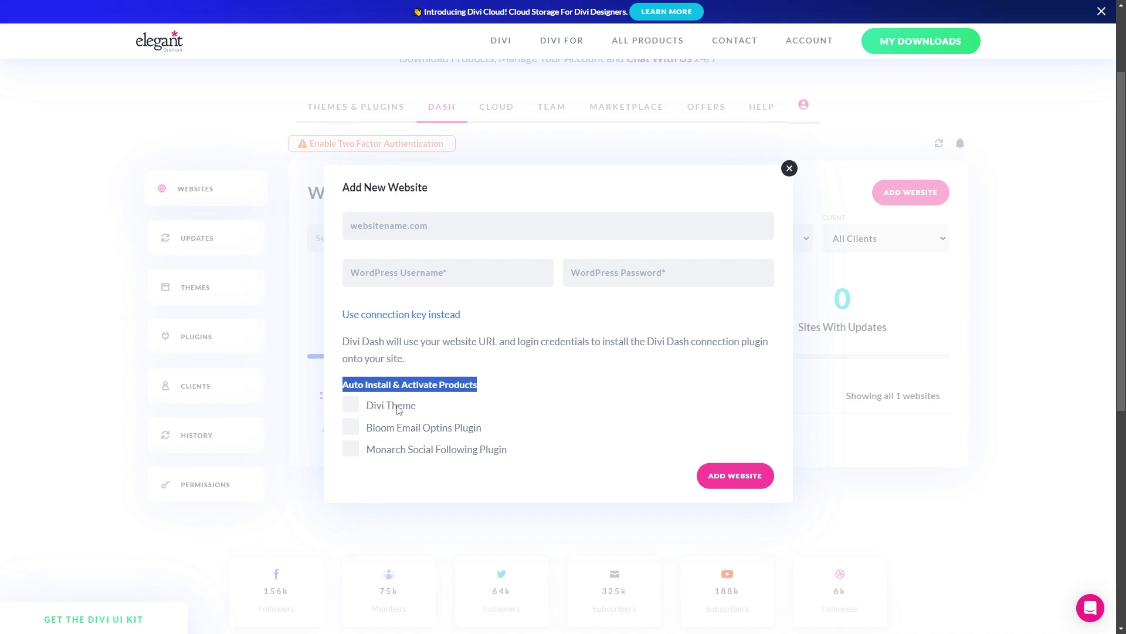
left_click(478, 381)
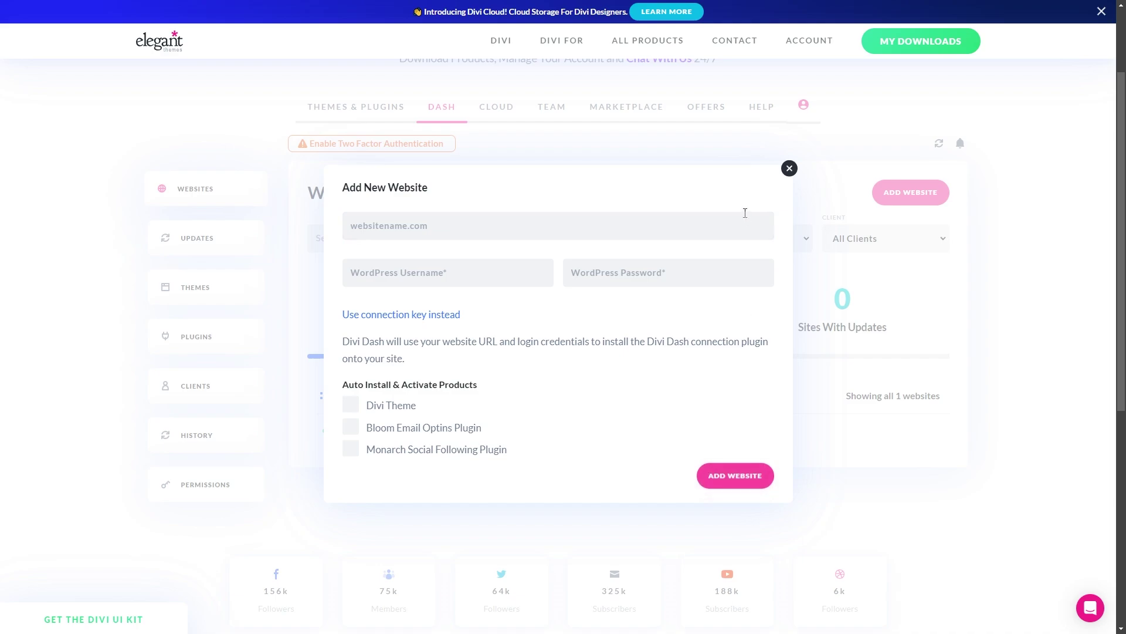
left_click(789, 169)
scroll(596, 347, "down", 3)
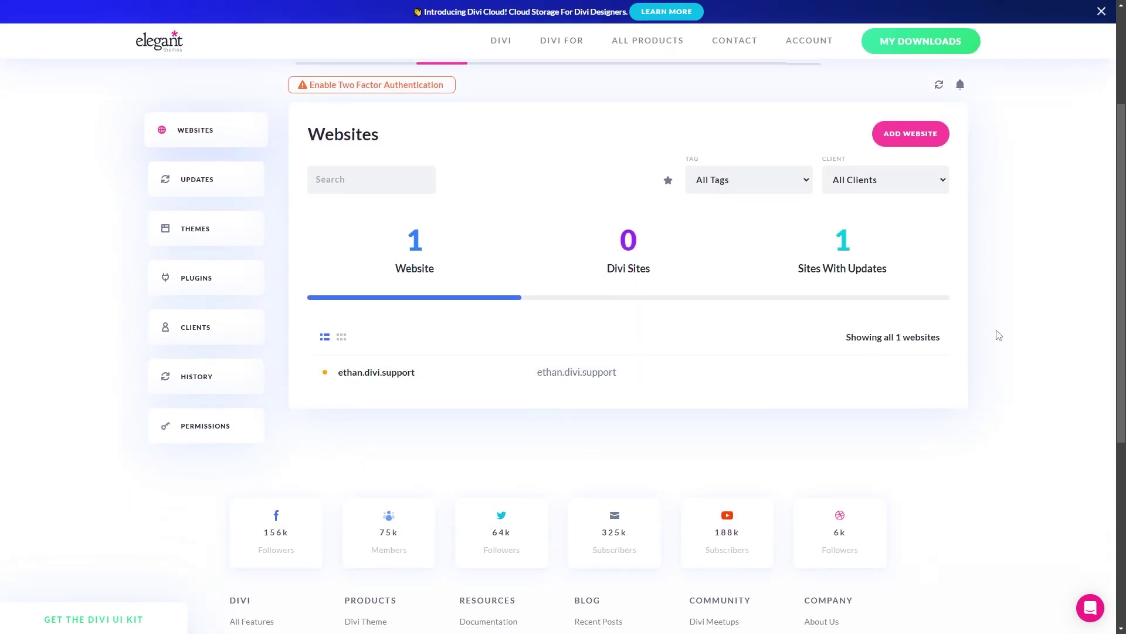
- Show the connected site's single pending plugin update on the Updates page and tick Select All
scroll(426, 446, "up", 1)
scroll(427, 446, "up", 2)
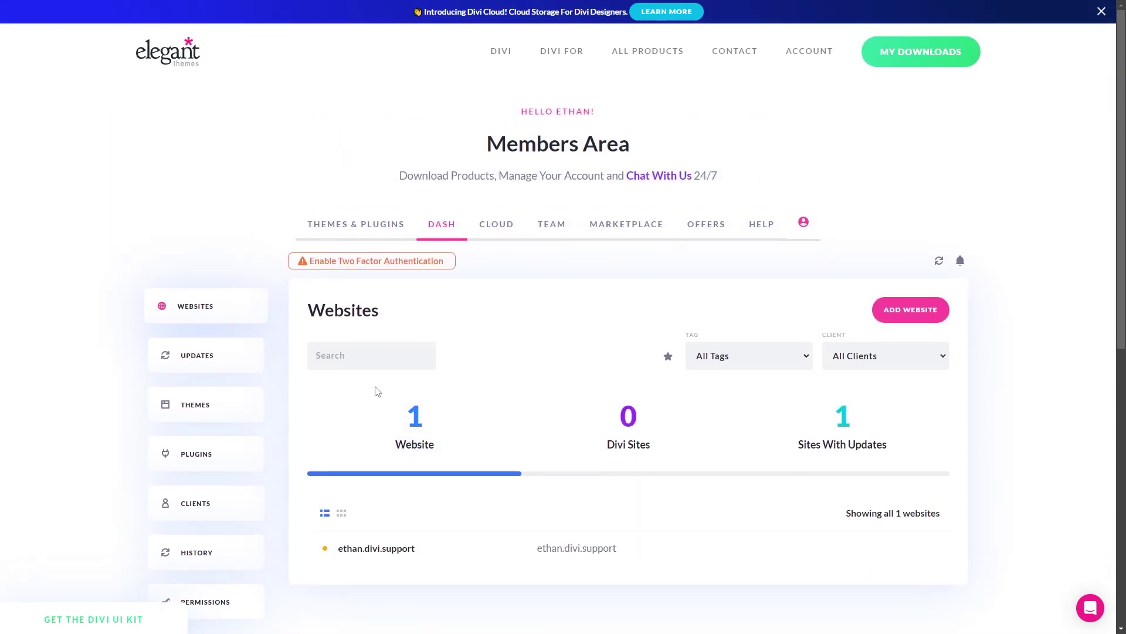
left_click(193, 360)
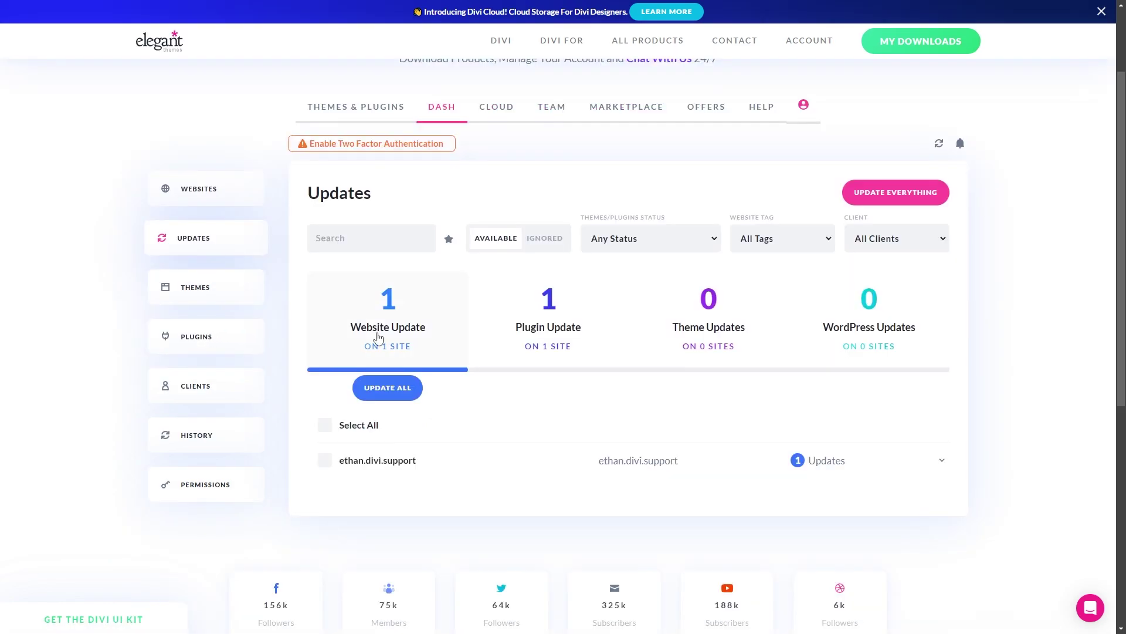
scroll(414, 352, "down", 2)
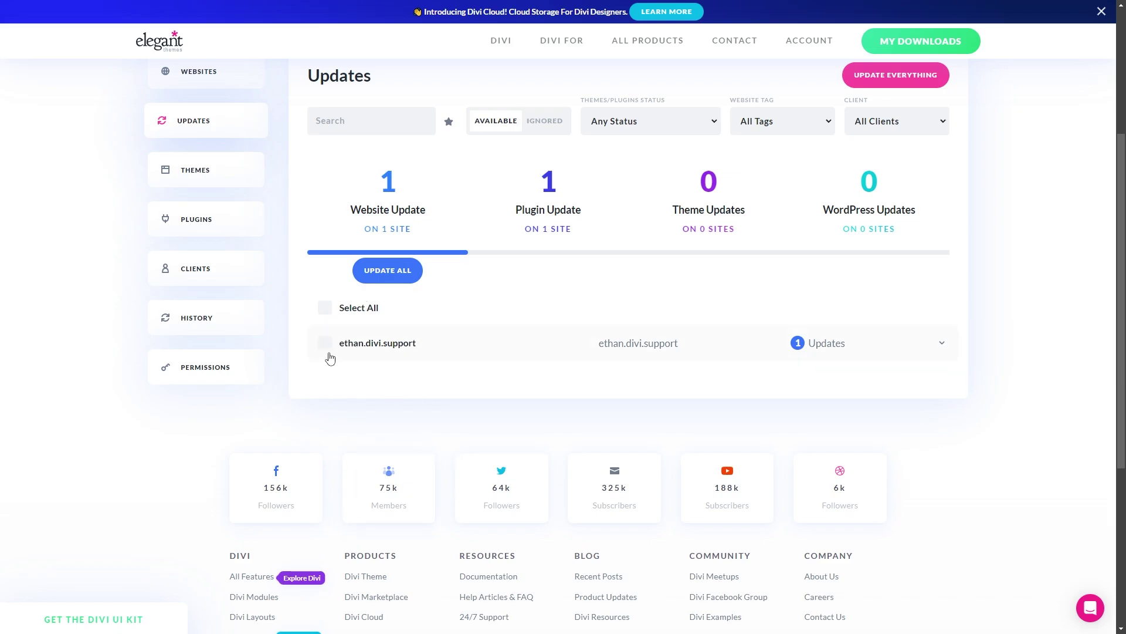
scroll(322, 310, "up", 1)
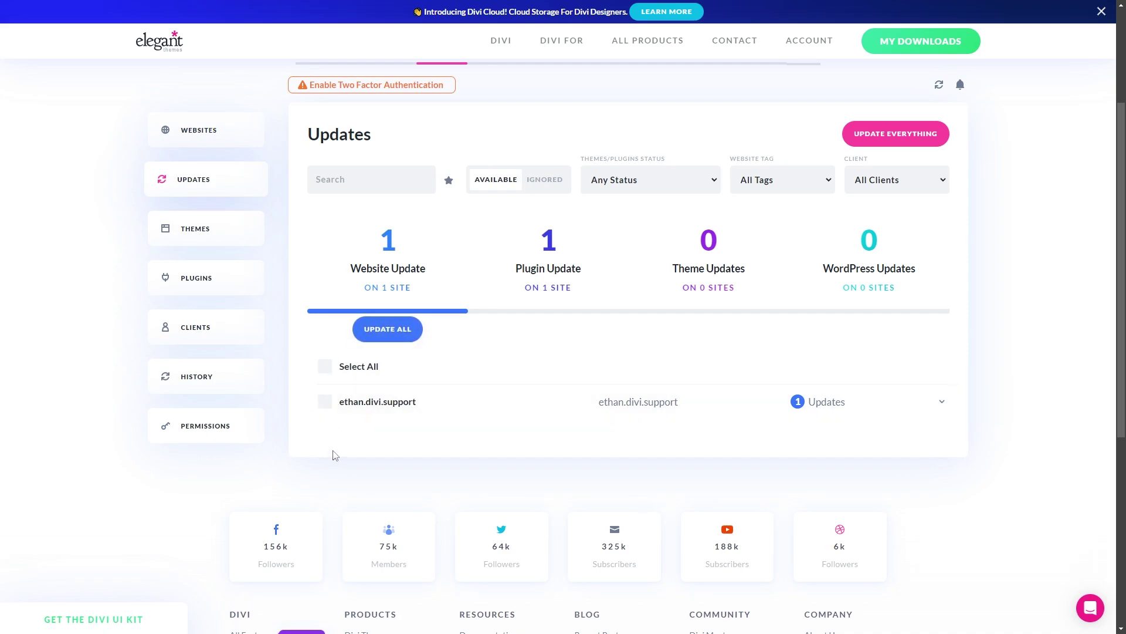
left_click(325, 367)
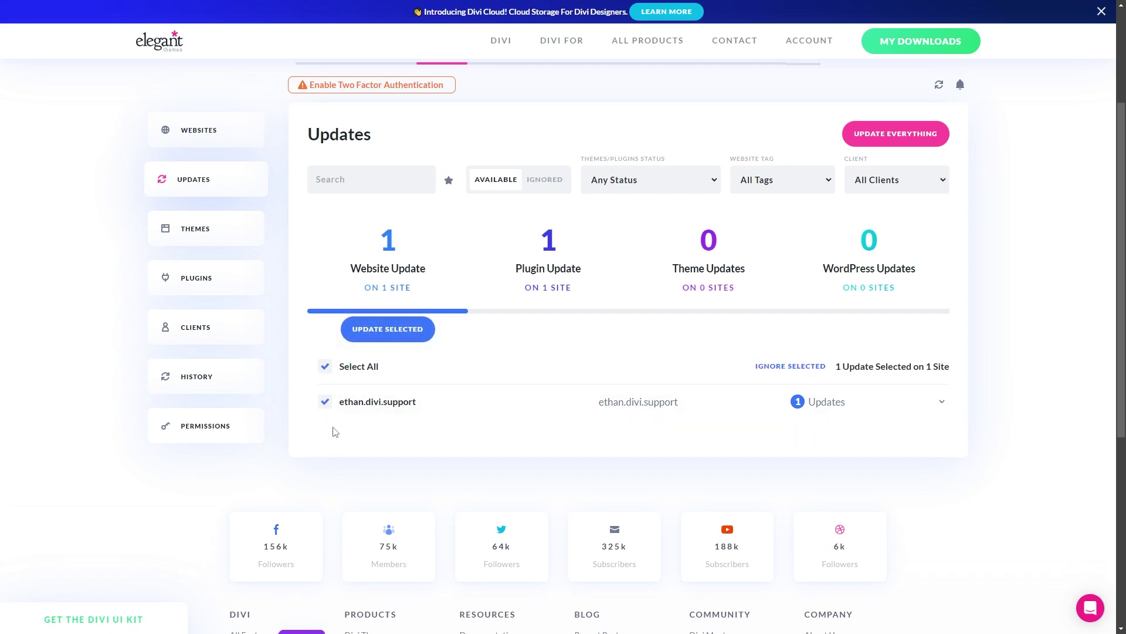
- Untick Select All, then run Update All and confirm it to apply the plugin update
left_click(325, 367)
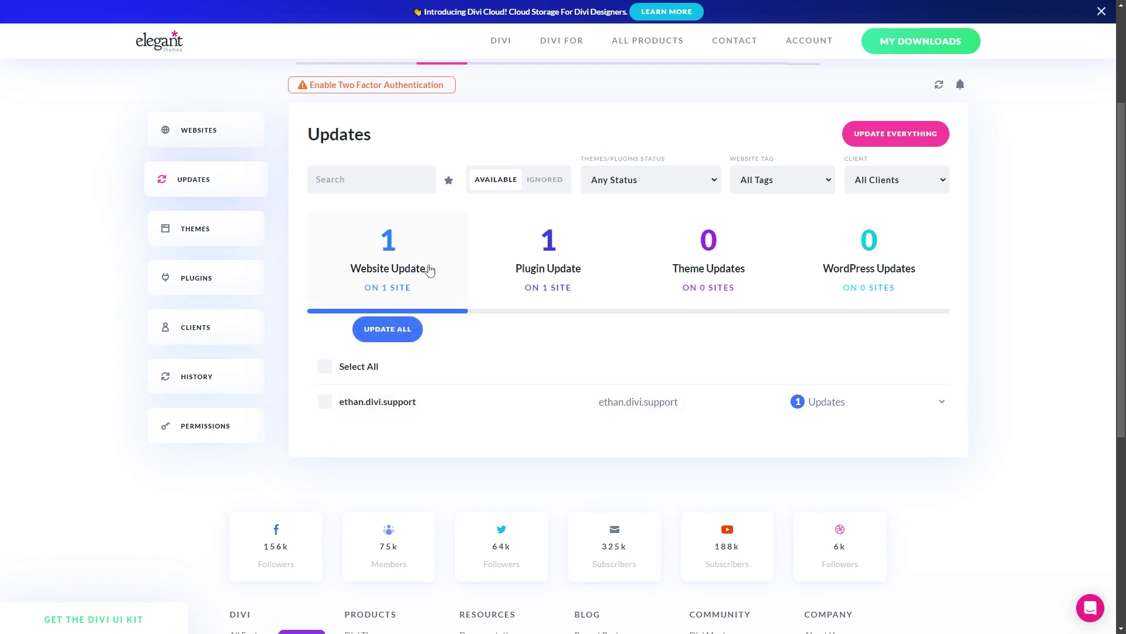
left_click(398, 330)
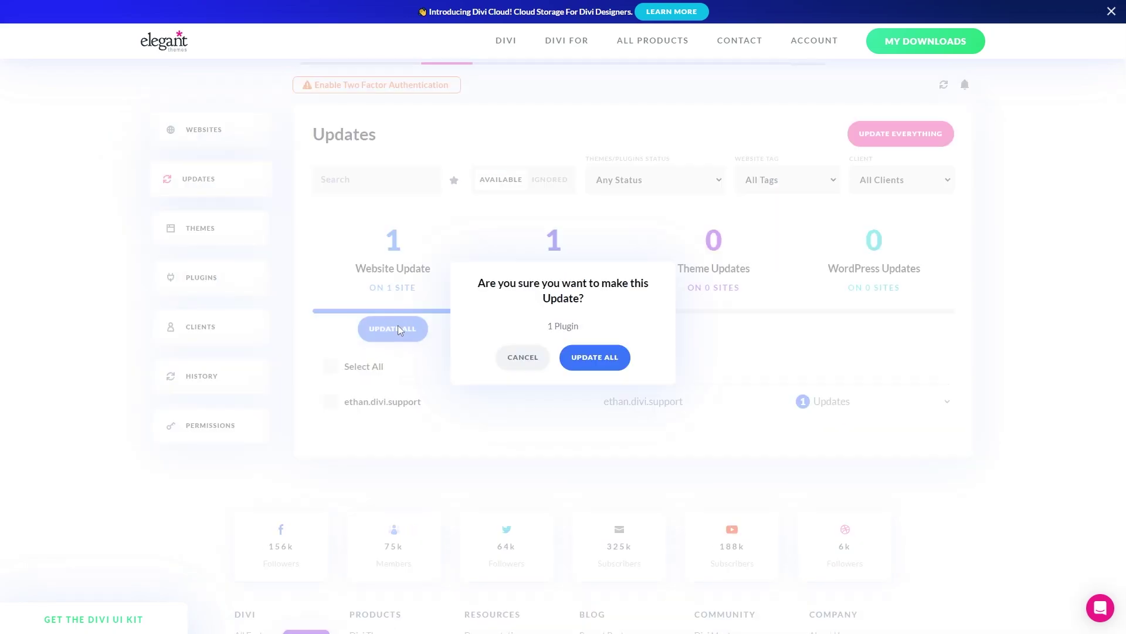
left_click(594, 357)
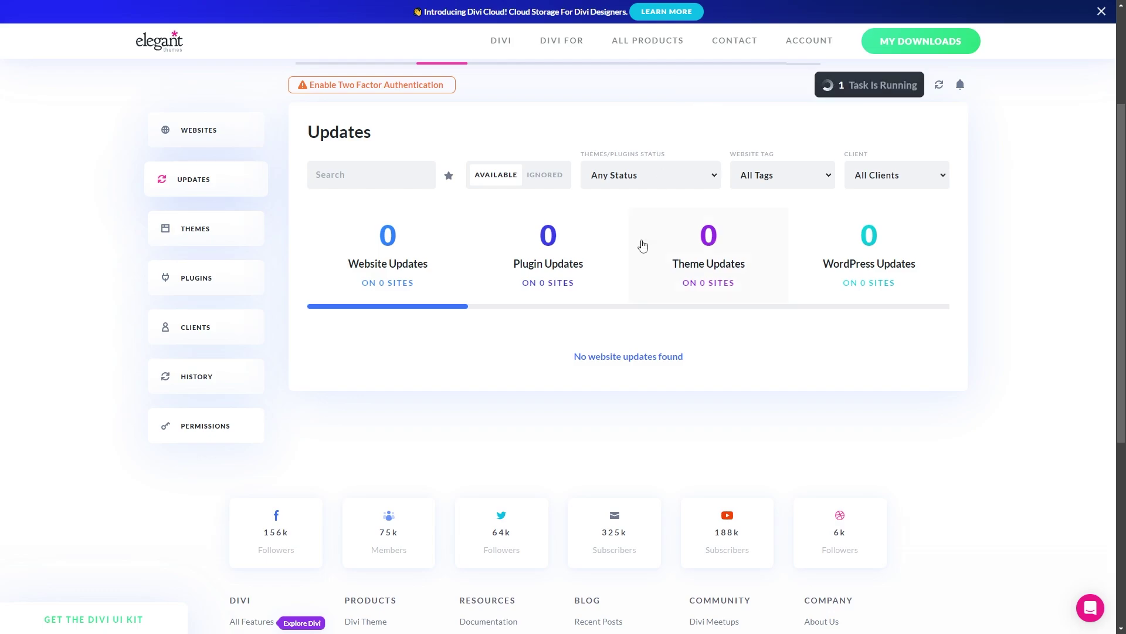
scroll(883, 198, "up", 1)
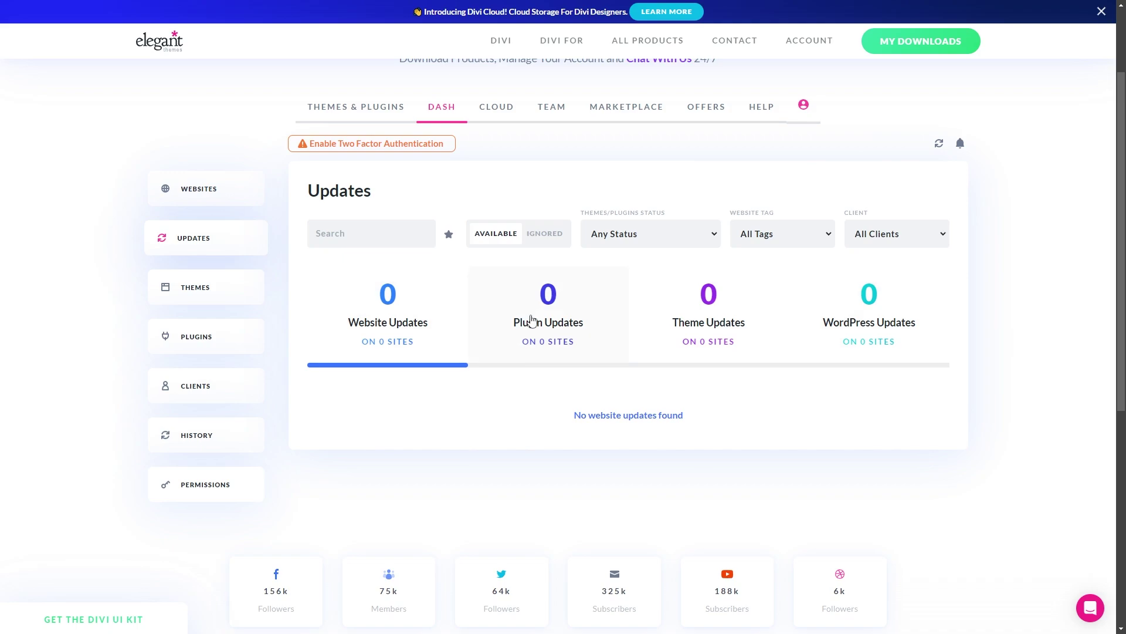
- Toggle between the Plugin Updates and Website Updates counters to confirm zero pending updates
left_click(529, 317)
left_click(439, 335)
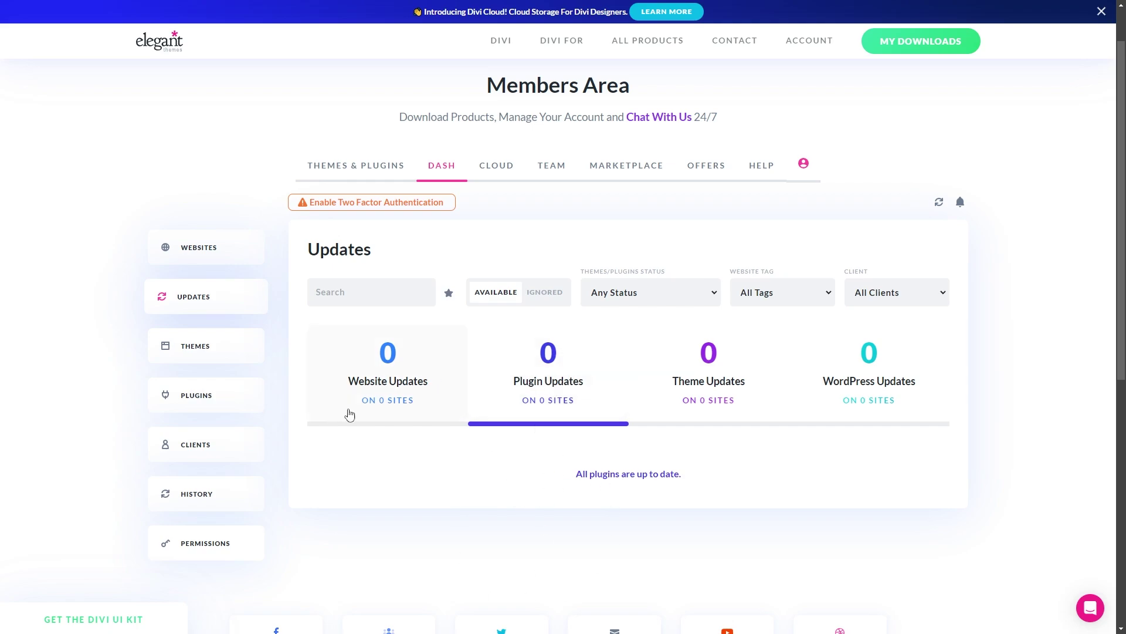
scroll(420, 337, "up", 2)
scroll(188, 410, "down", 2)
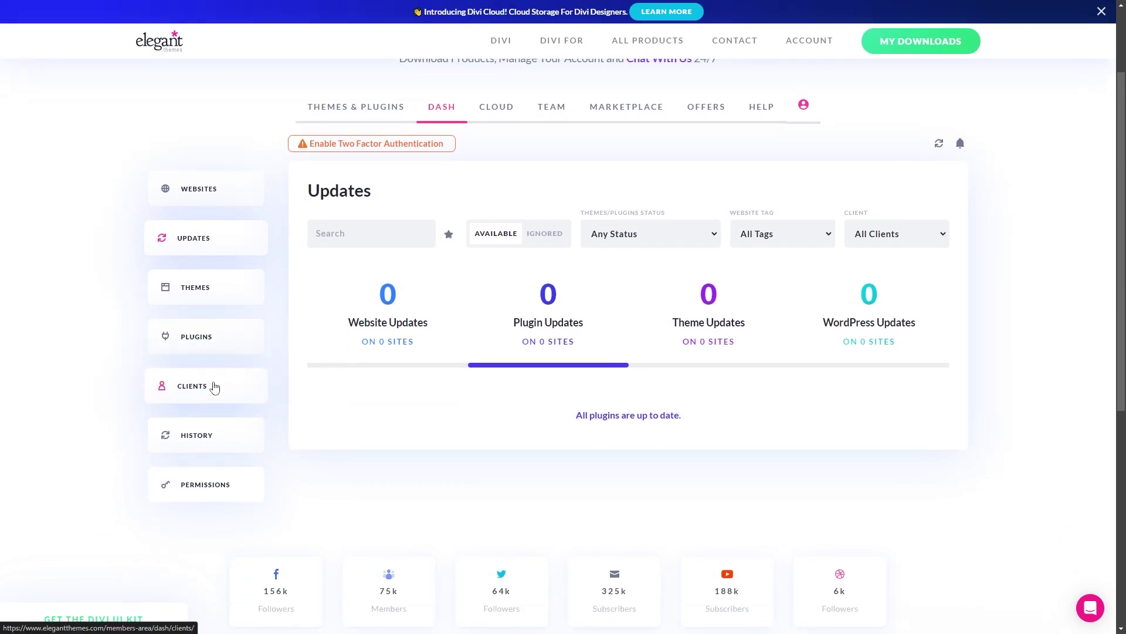
- Open Clients, start a new client, and step through the Client Name, Company Name and Email fields
left_click(214, 387)
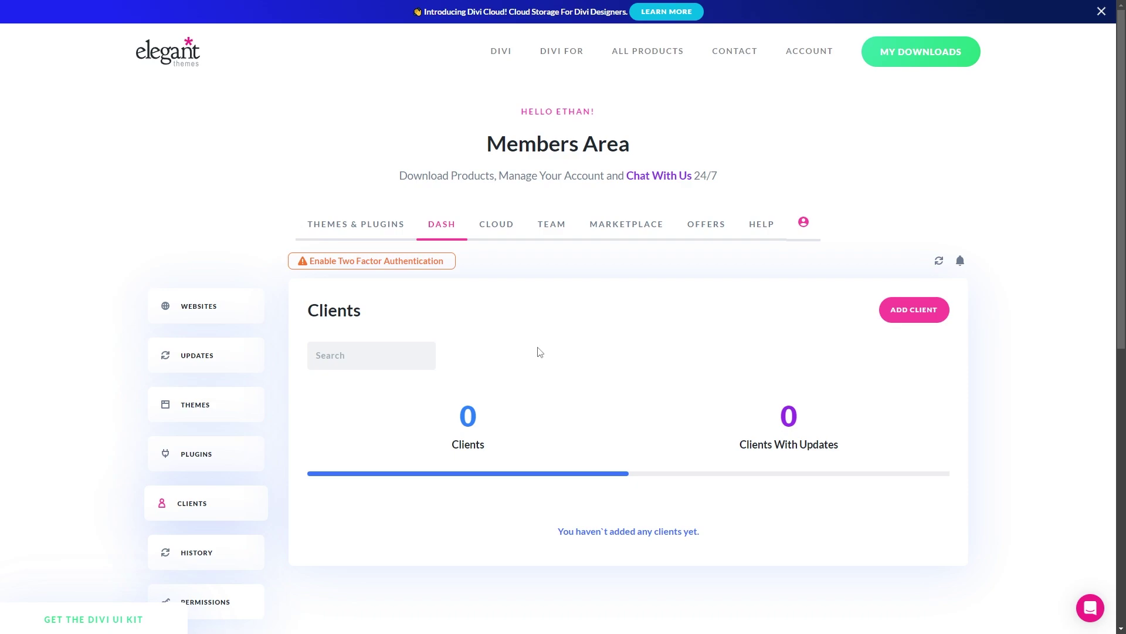
left_click(913, 312)
left_click(390, 255)
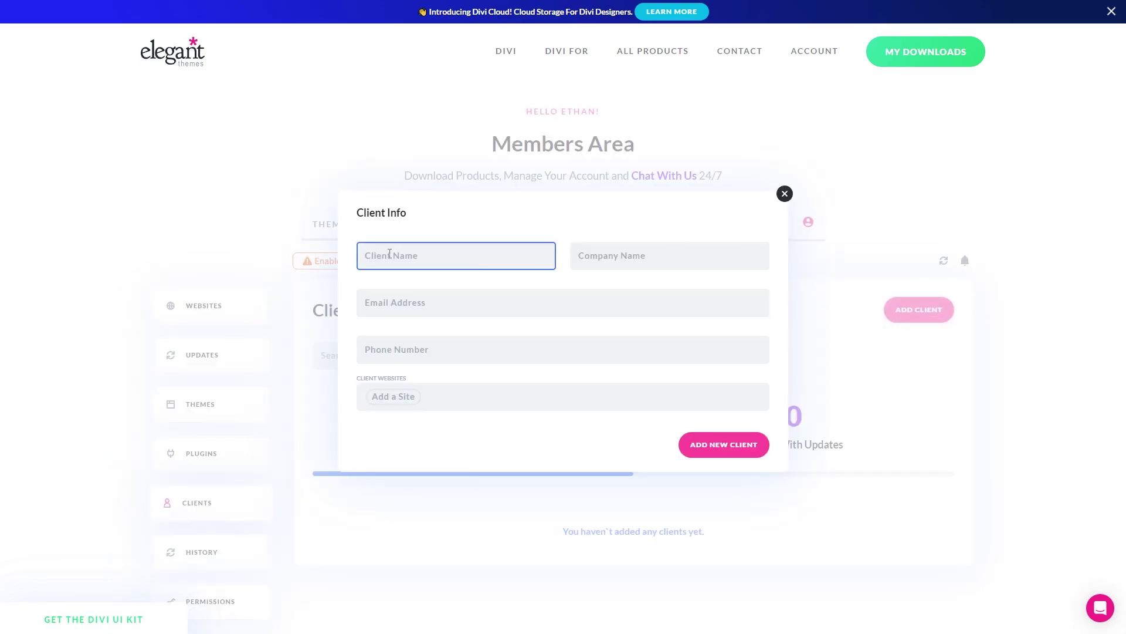
left_click(628, 255)
left_click(443, 302)
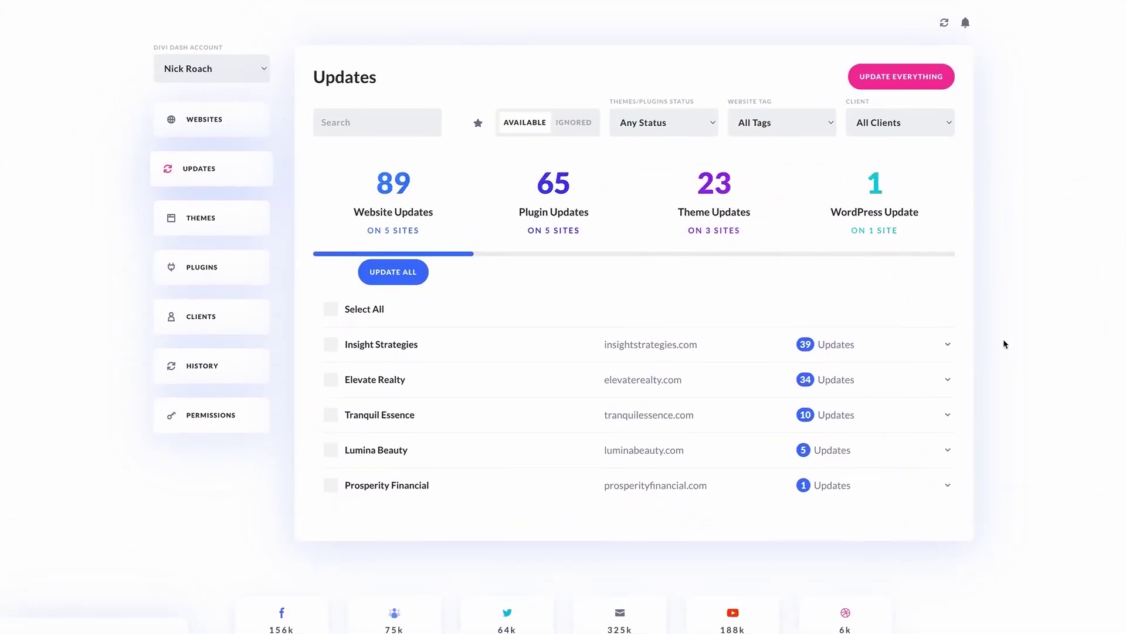
- Peek at Elevate Realty's updates and start Update All, then cancel it
left_click(948, 380)
left_click(951, 382)
left_click(406, 281)
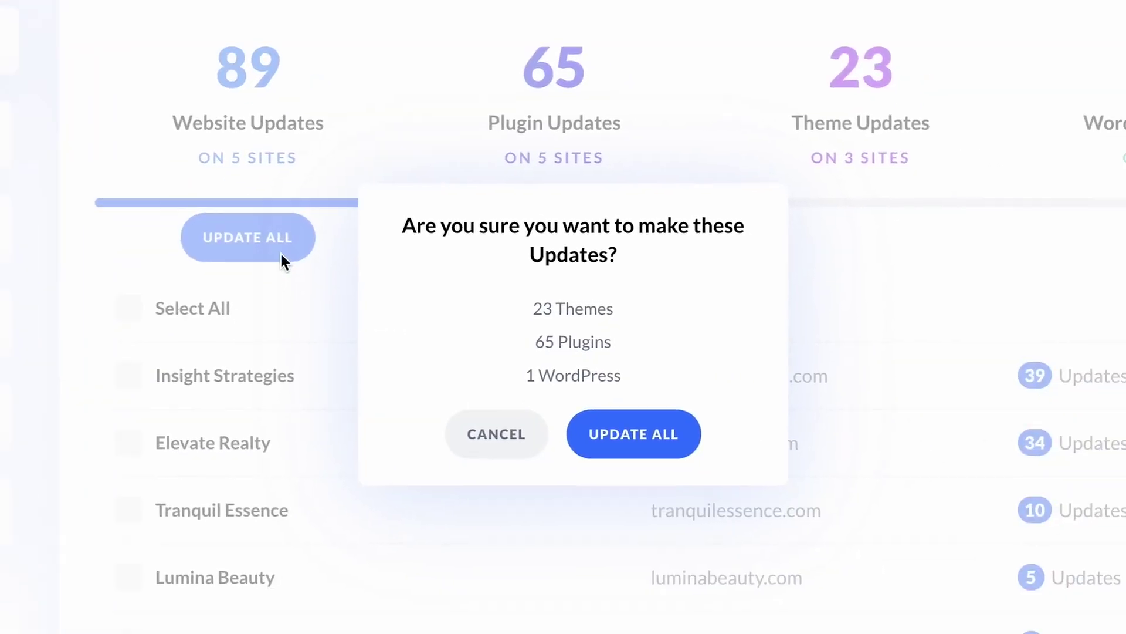
left_click(497, 435)
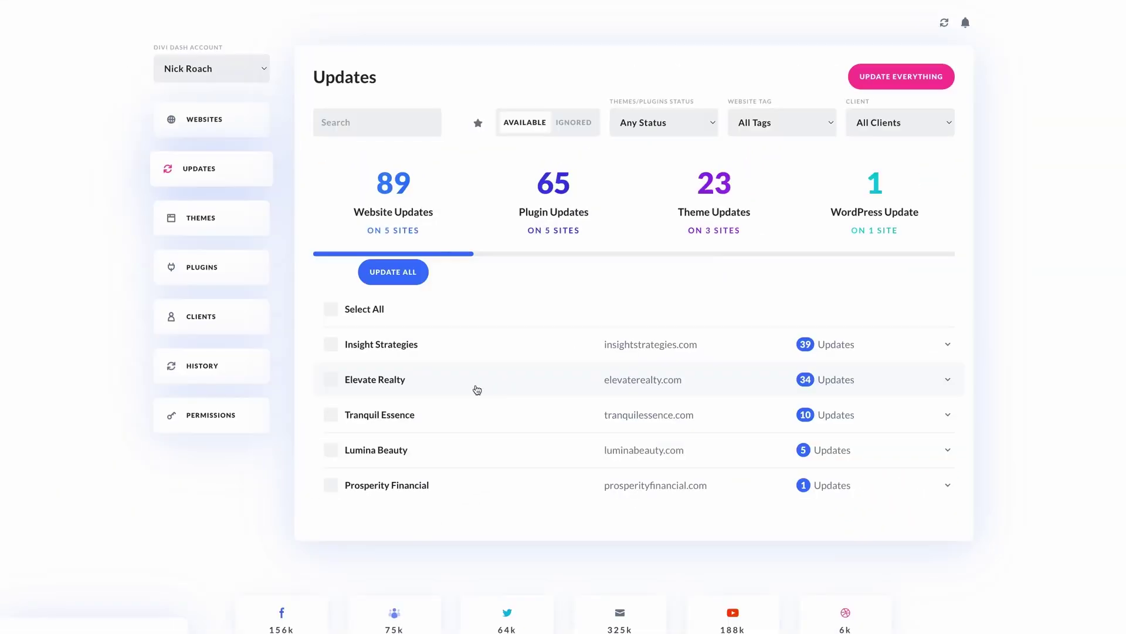
- Update WooCommerce on all three sites and ACF on Tranquil Essence via Update Selected Plugins
left_click(332, 416)
left_click(332, 347)
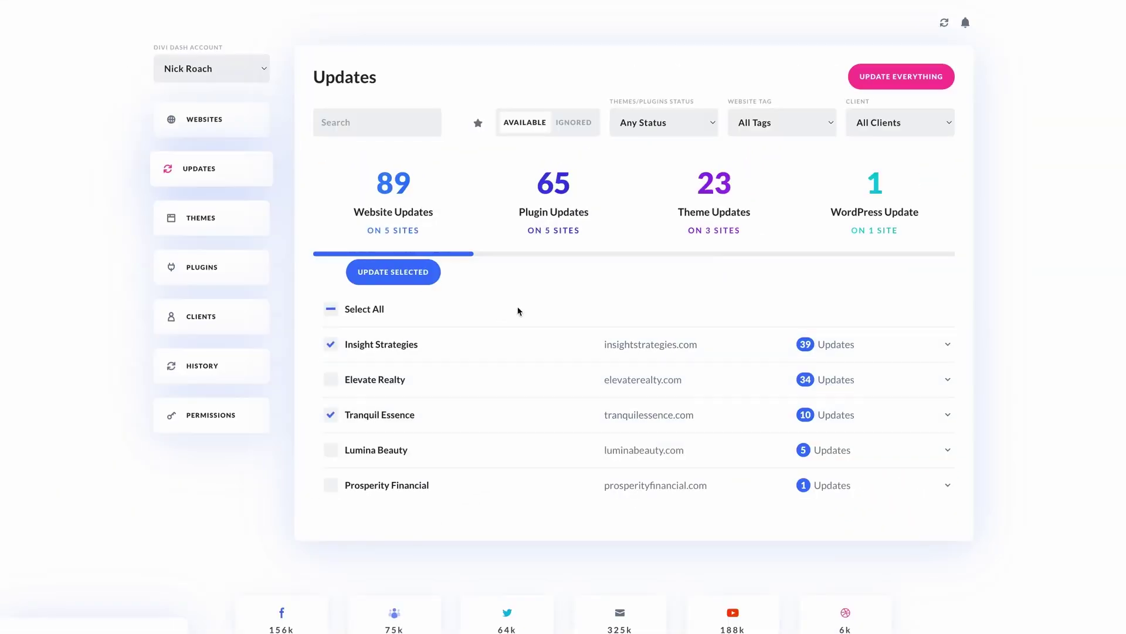
left_click(561, 221)
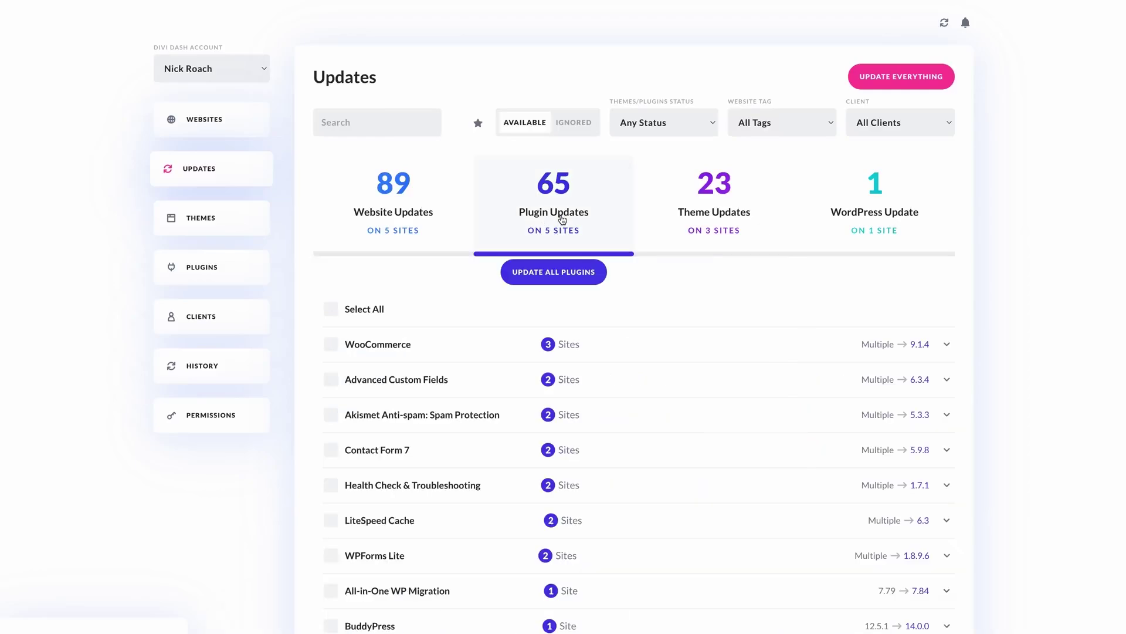
left_click(946, 345)
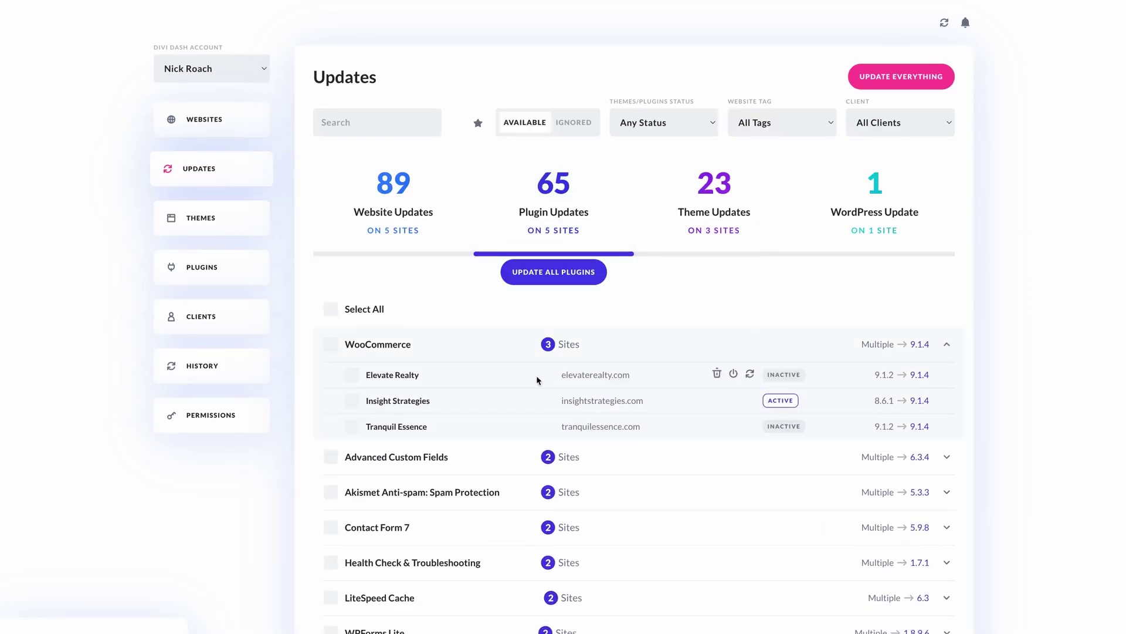
left_click(332, 348)
left_click(946, 457)
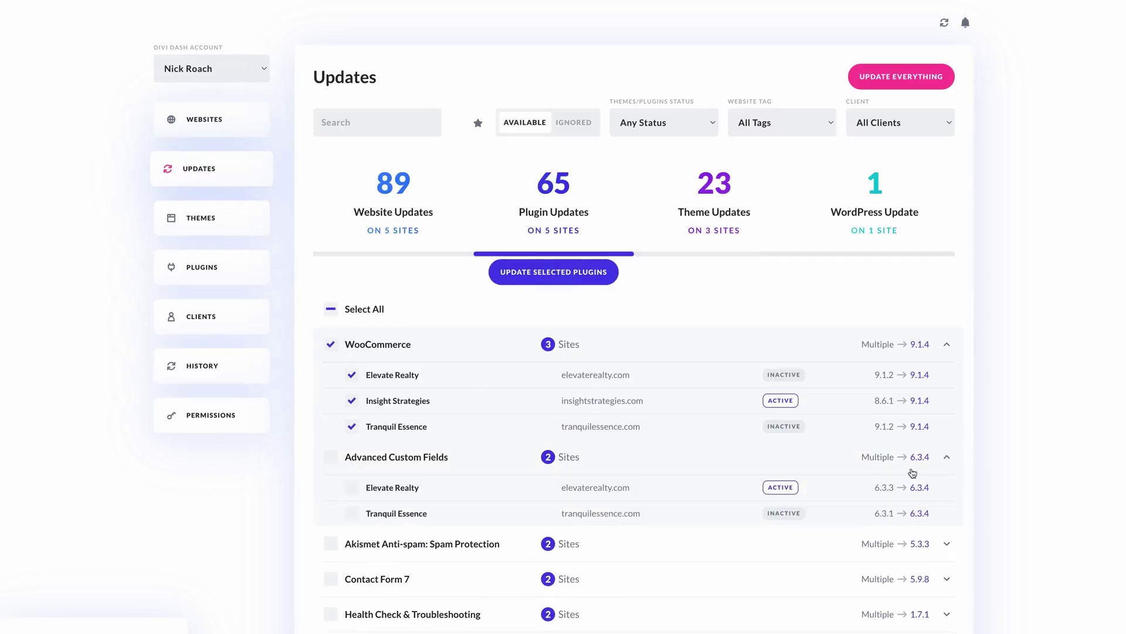
left_click(352, 514)
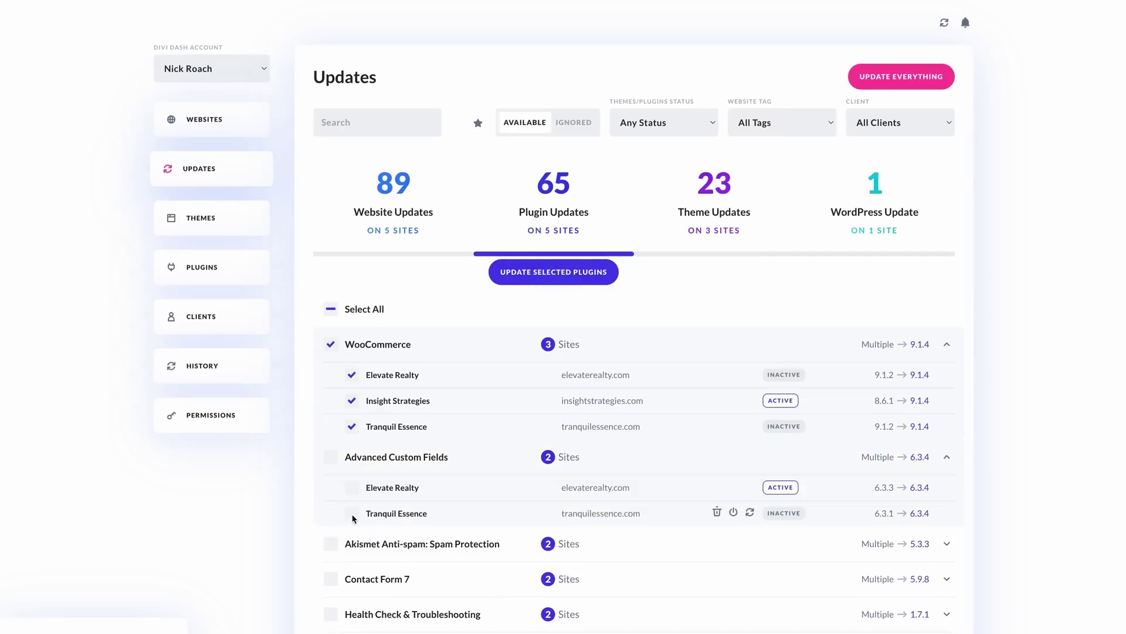
left_click(541, 283)
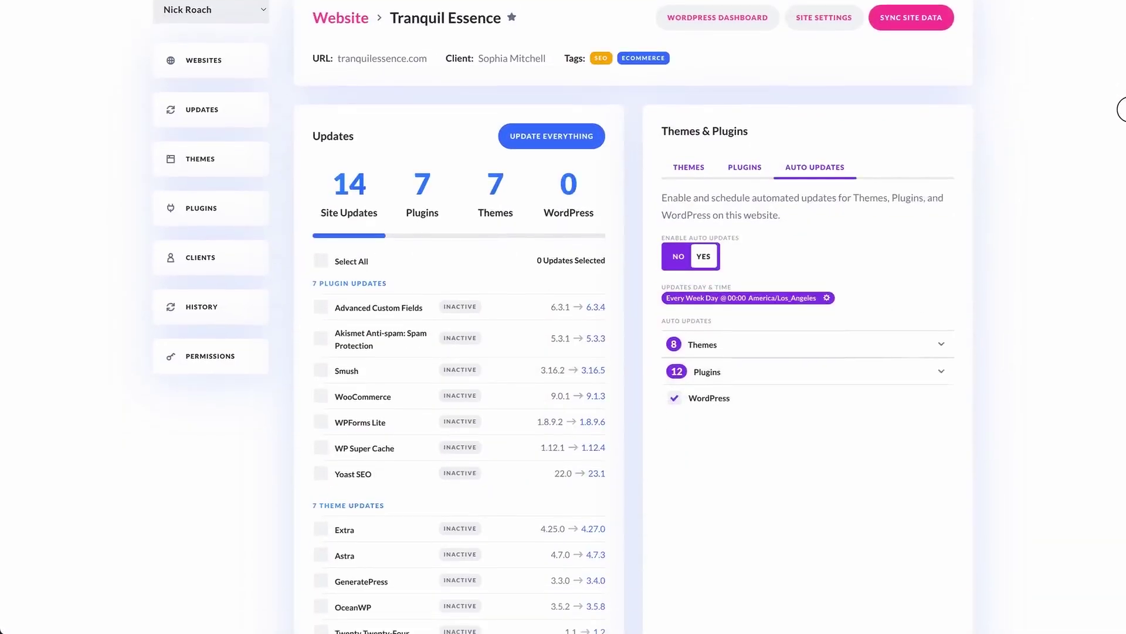
- Change Tranquil Essence's auto-update frequency to Every Day and save the schedule
scroll(646, 317, "down", 3)
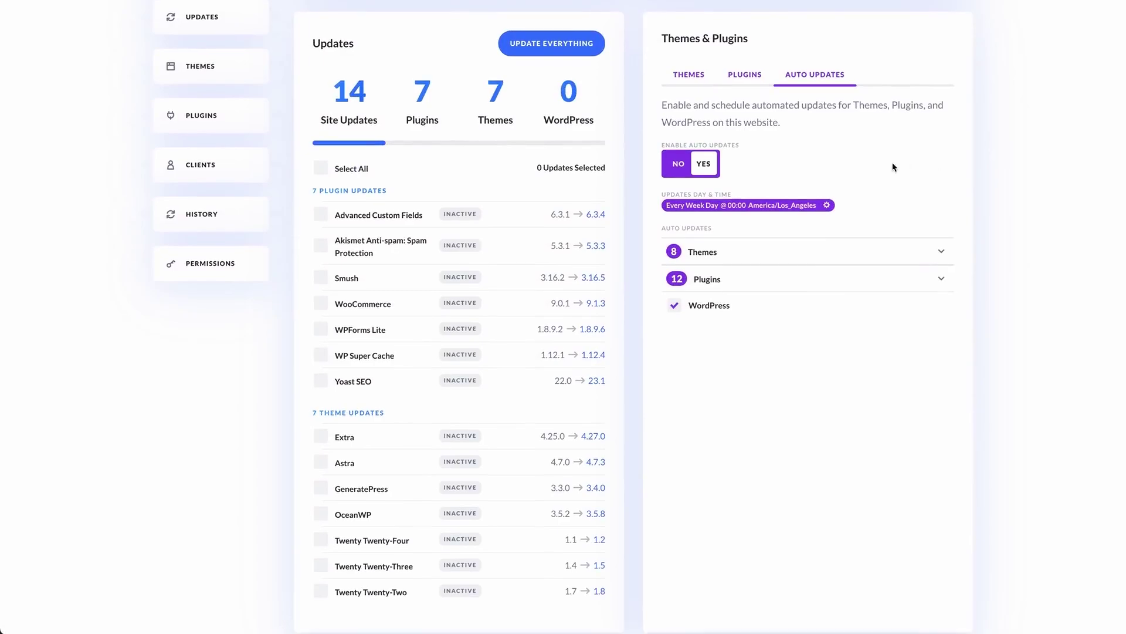
left_click(785, 207)
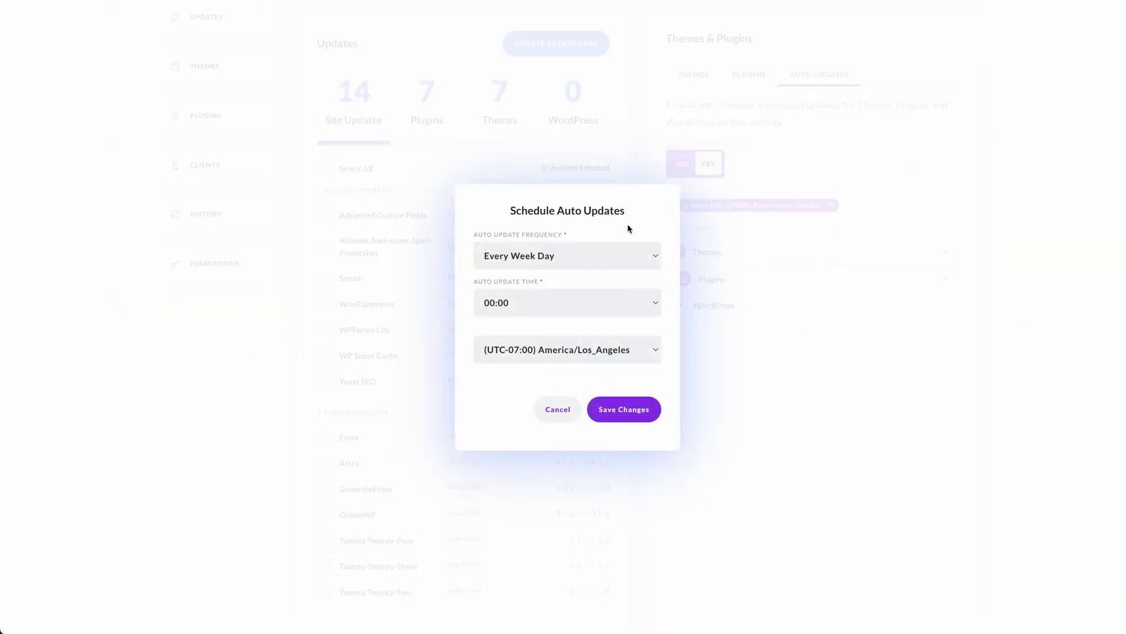
left_click(559, 254)
left_click(557, 243)
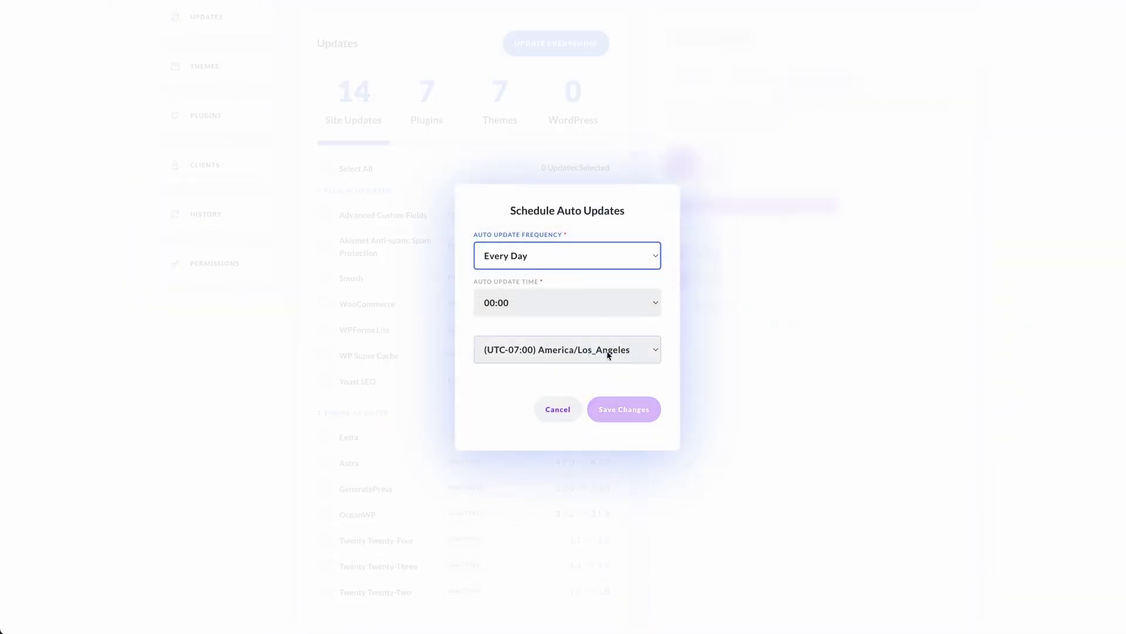
left_click(626, 408)
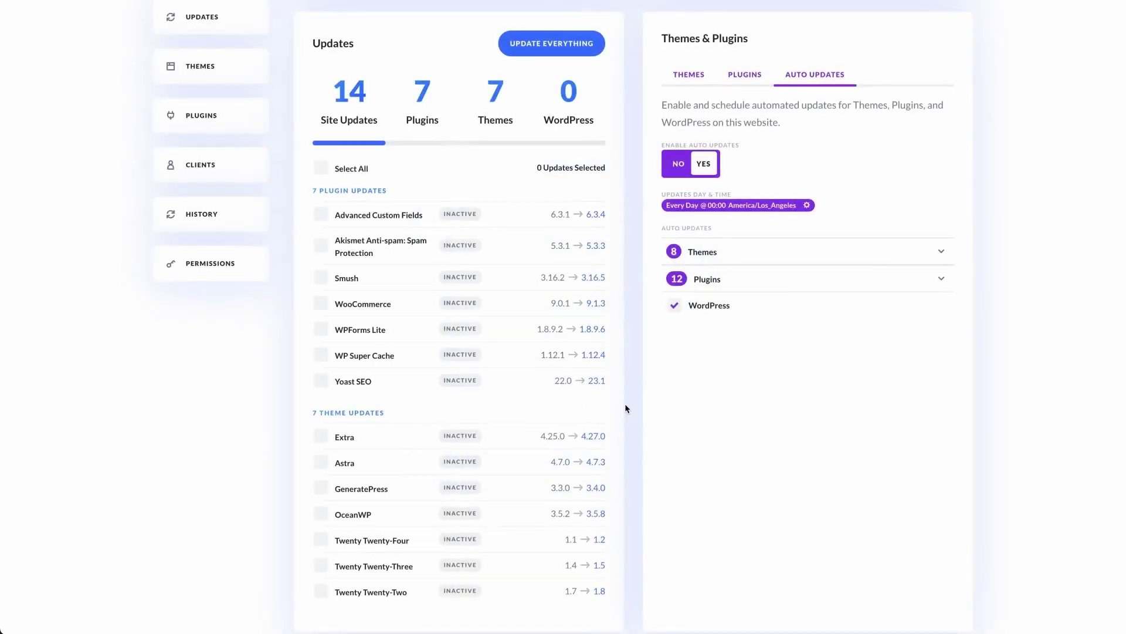
- Expand and collapse the auto-updating Plugins list, then expand the Themes list
left_click(940, 282)
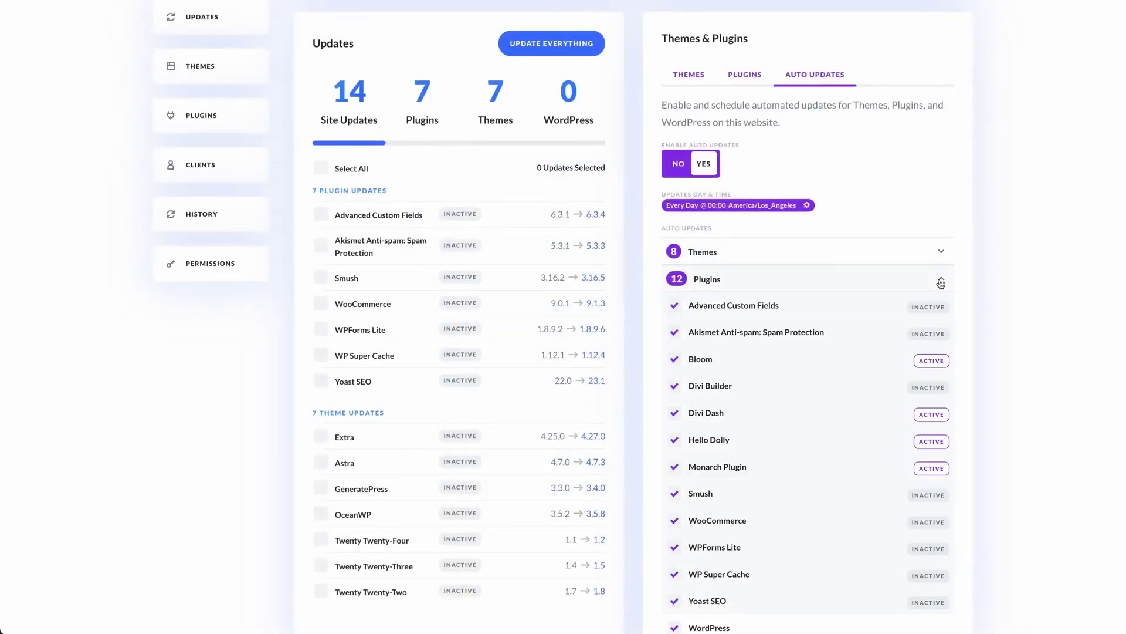
left_click(941, 280)
left_click(942, 252)
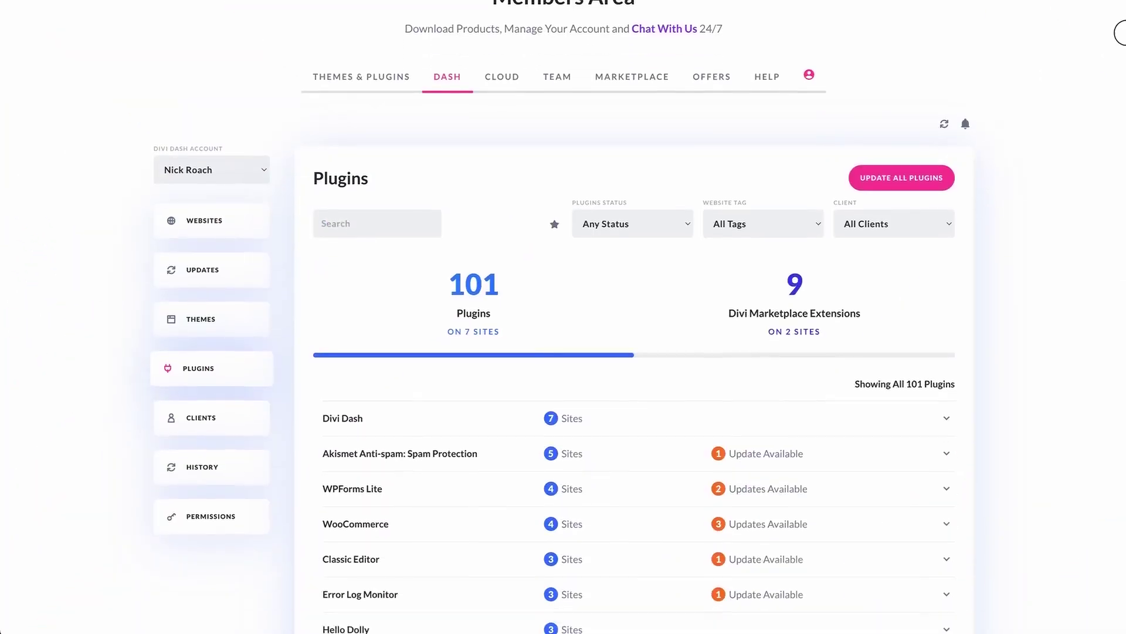
- Deactivate WPForms Lite on Prosperity Financial, then choose Delete Inactive Instances
scroll(1113, 108, "down", 8)
scroll(1097, 189, "down", 15)
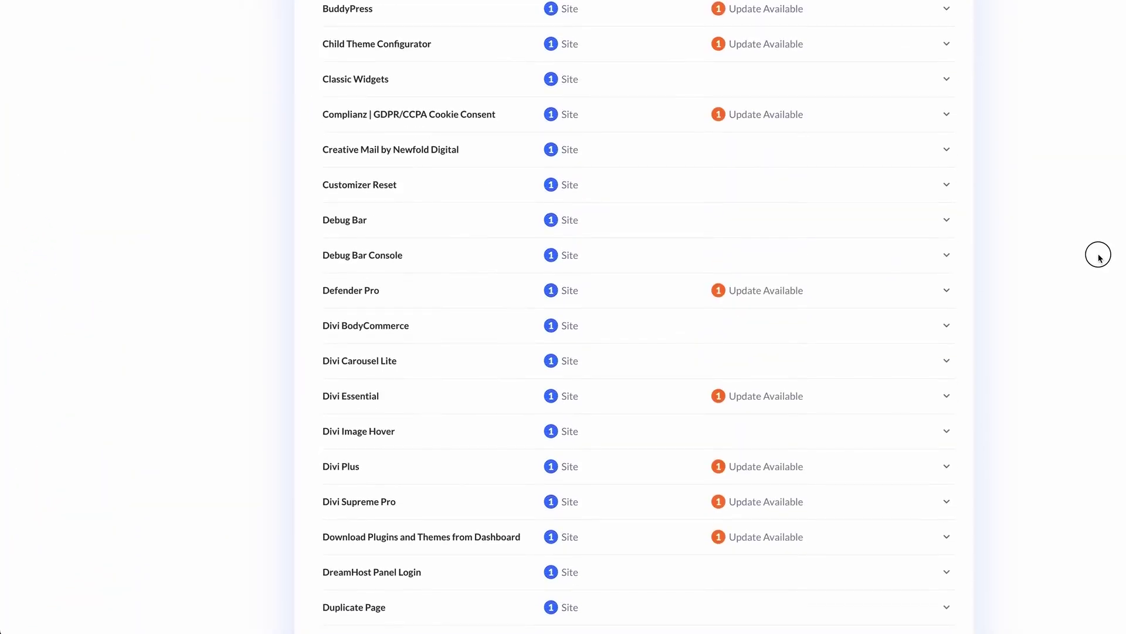
scroll(1099, 201, "up", 6)
scroll(1098, 201, "up", 15)
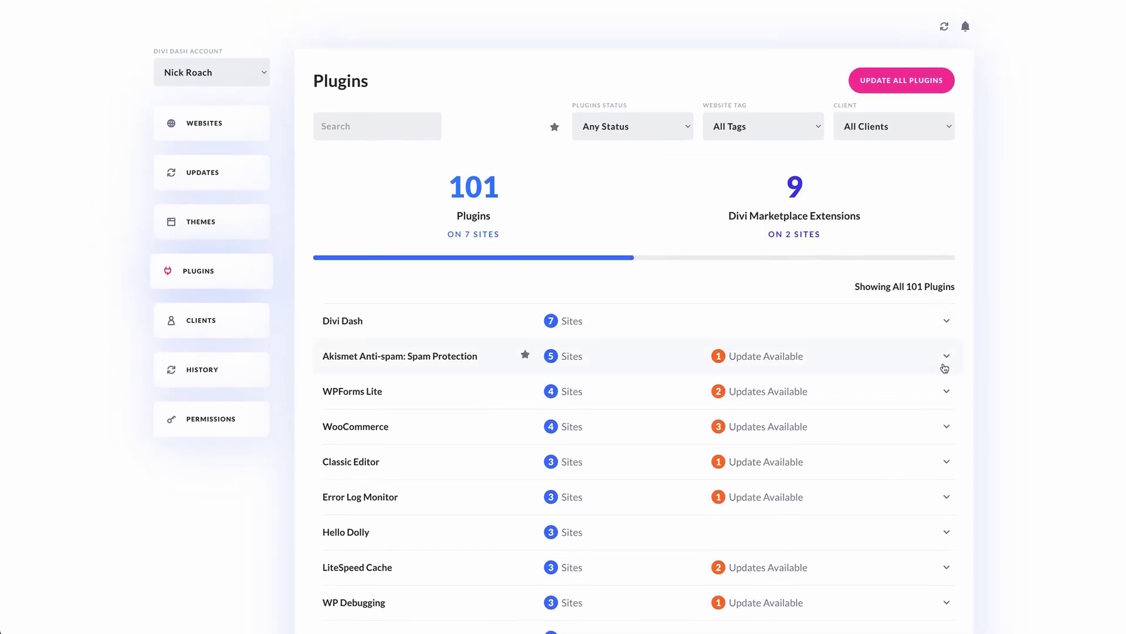
left_click(947, 390)
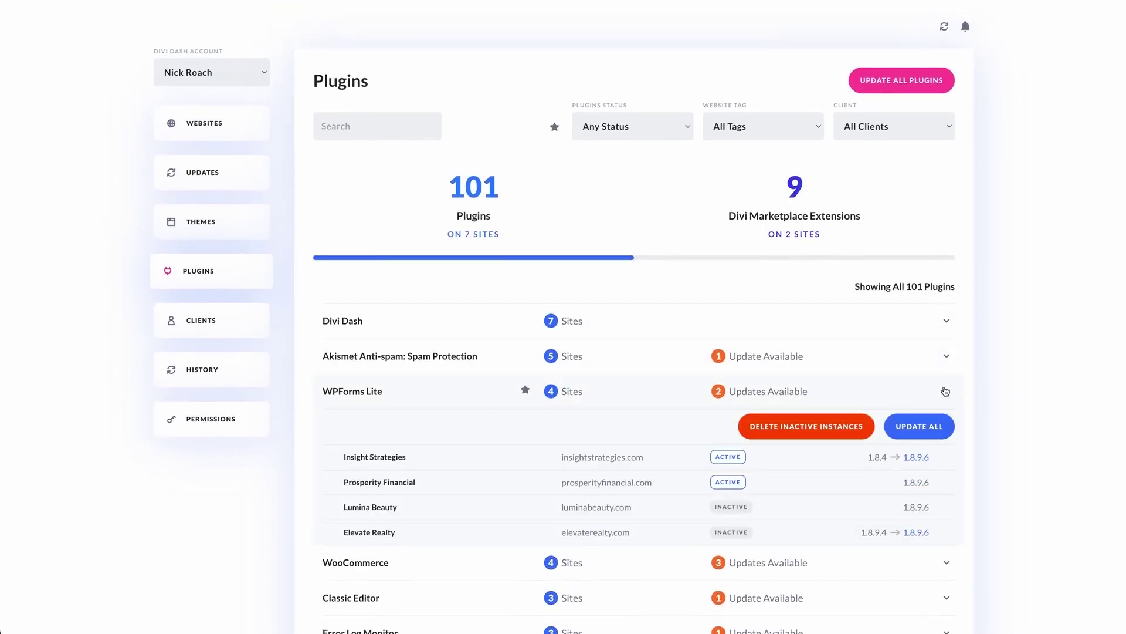
left_click(730, 484)
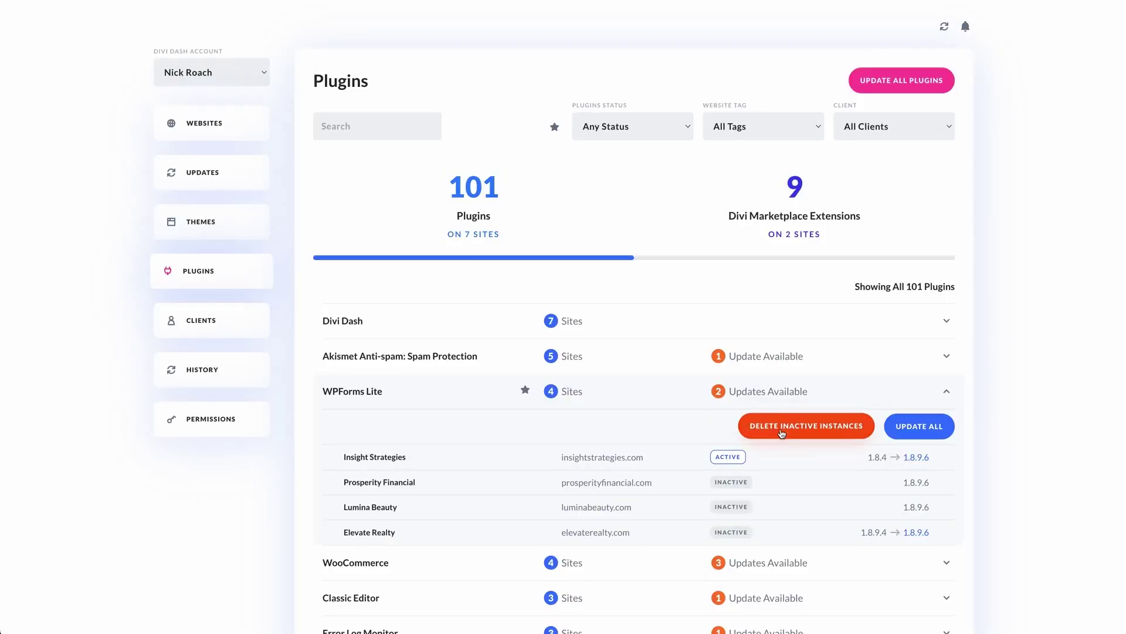
left_click(781, 428)
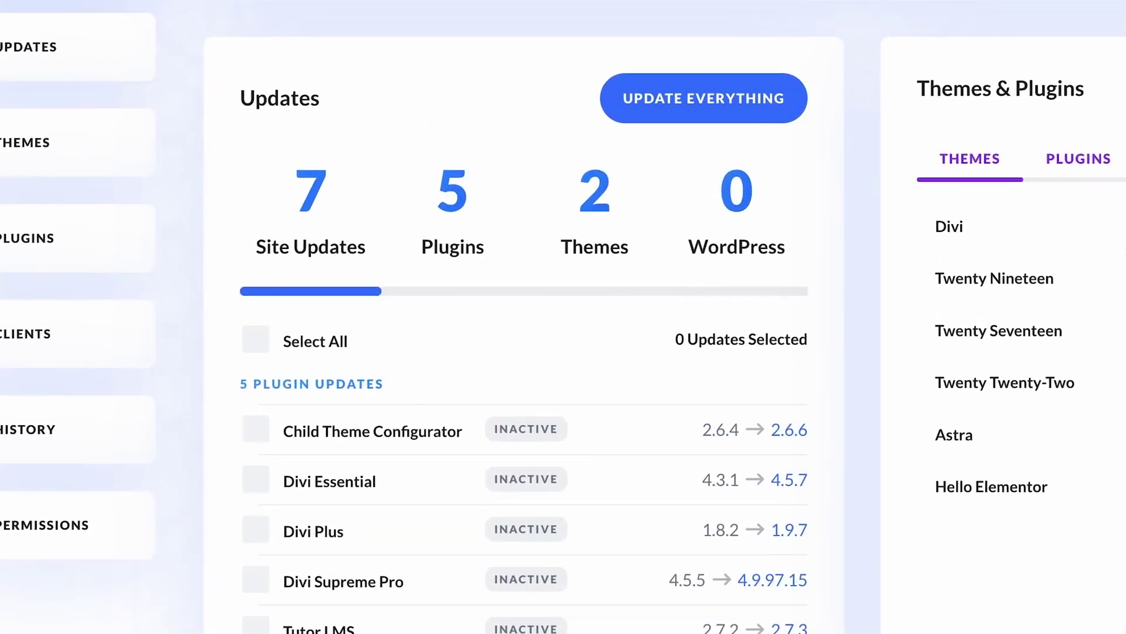
- Select and update Divi Essential and Divi Plus on Lumina Beauty, then scroll to System Status Report
left_click(257, 481)
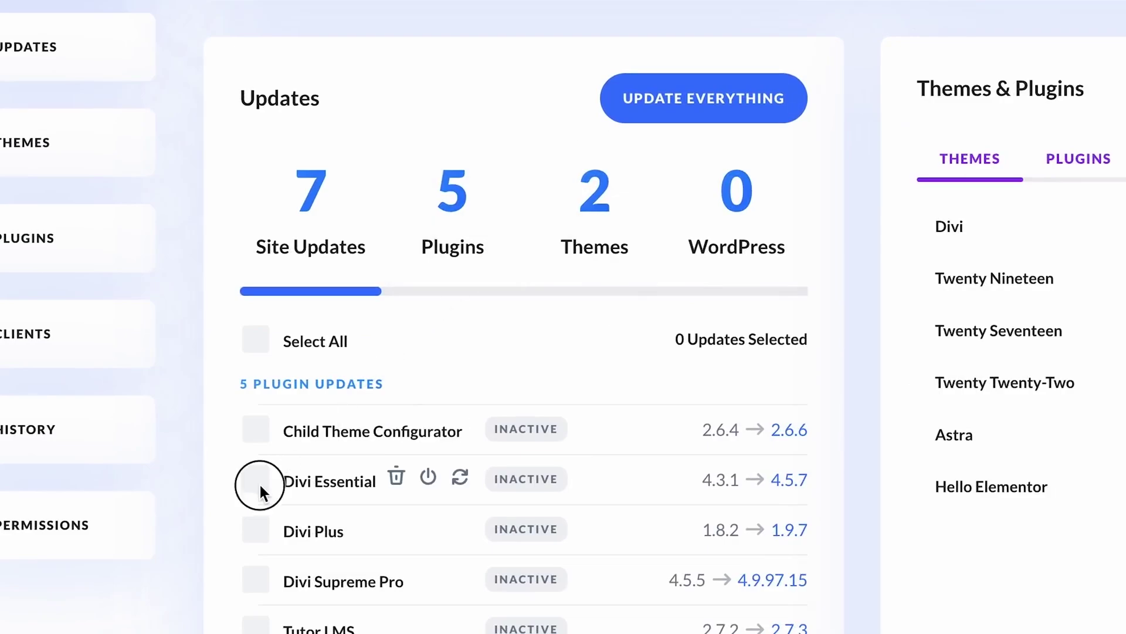
left_click(254, 529)
left_click(717, 118)
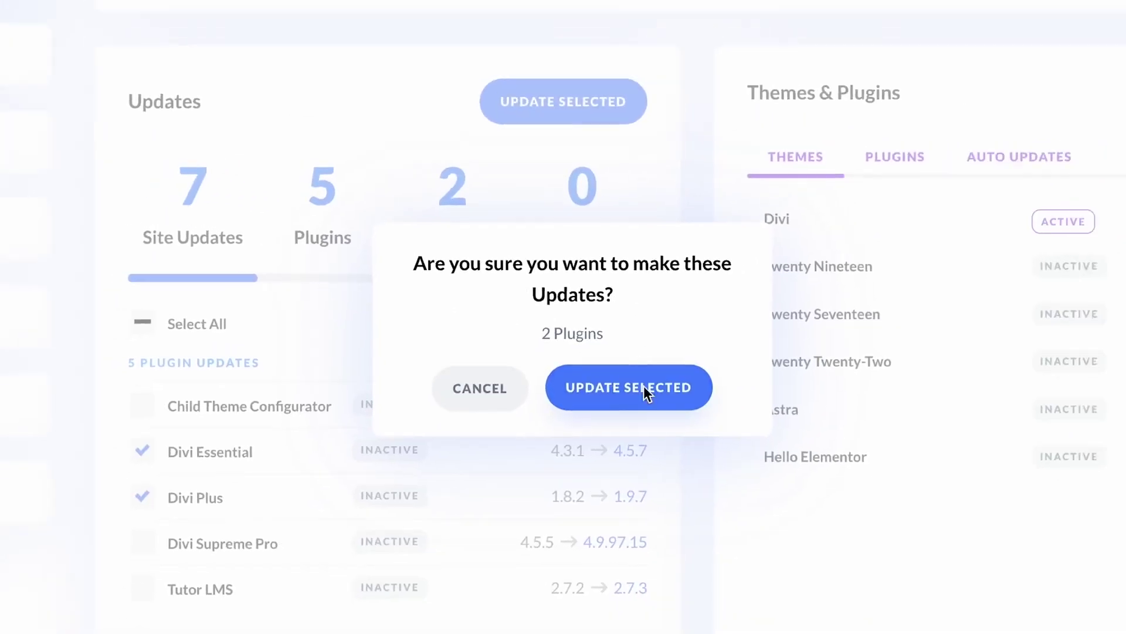
left_click(645, 390)
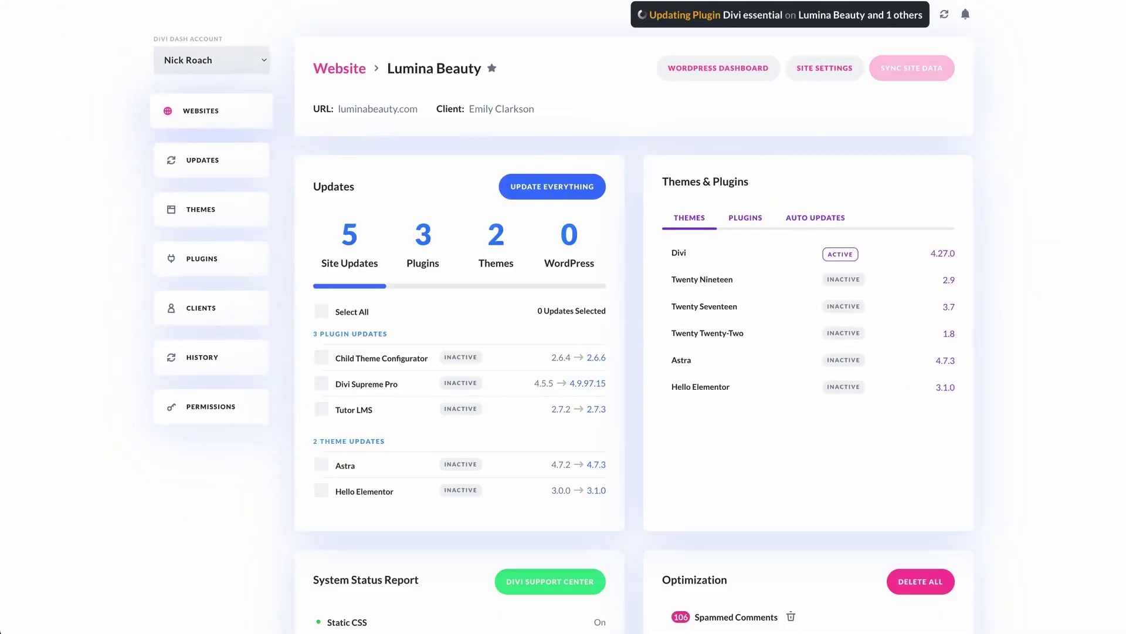
scroll(1122, 176, "down", 8)
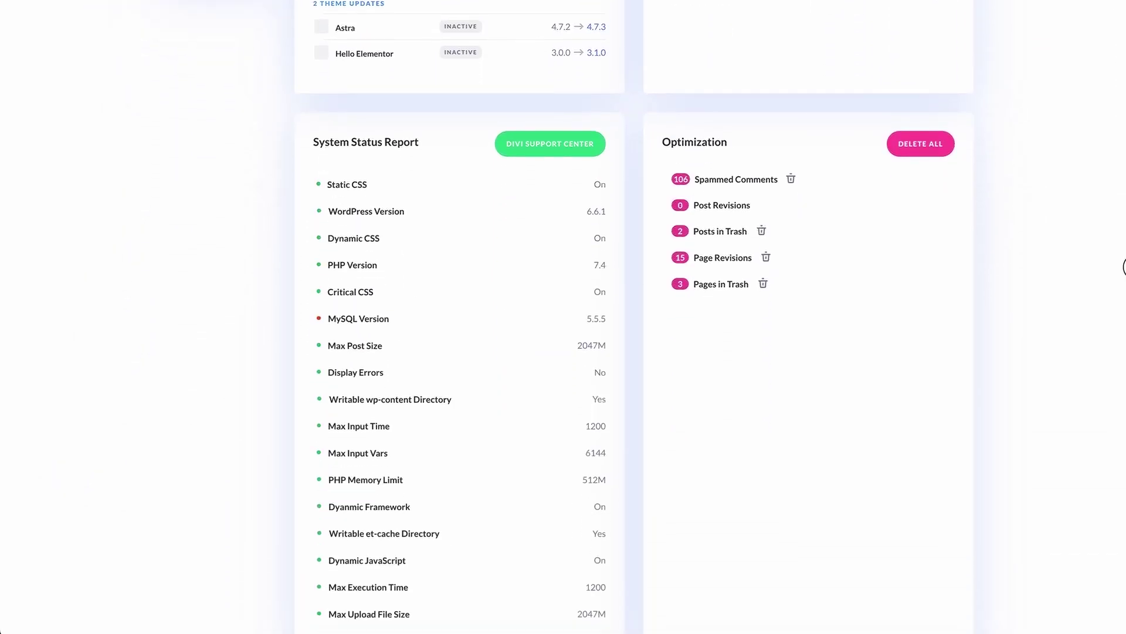
scroll(1122, 267, "down", 1)
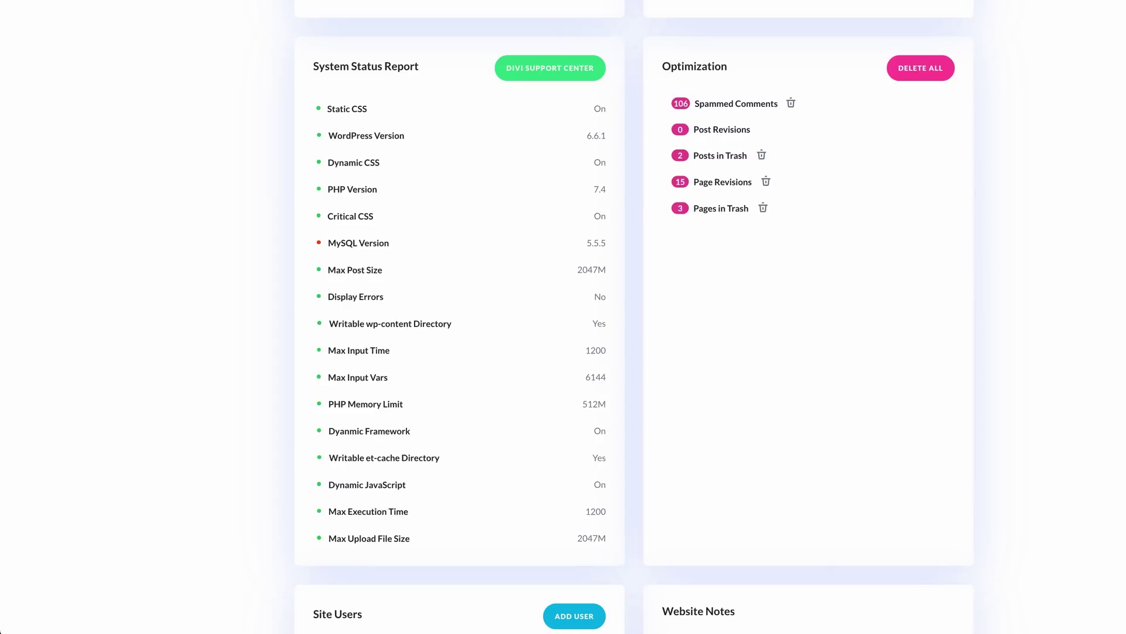